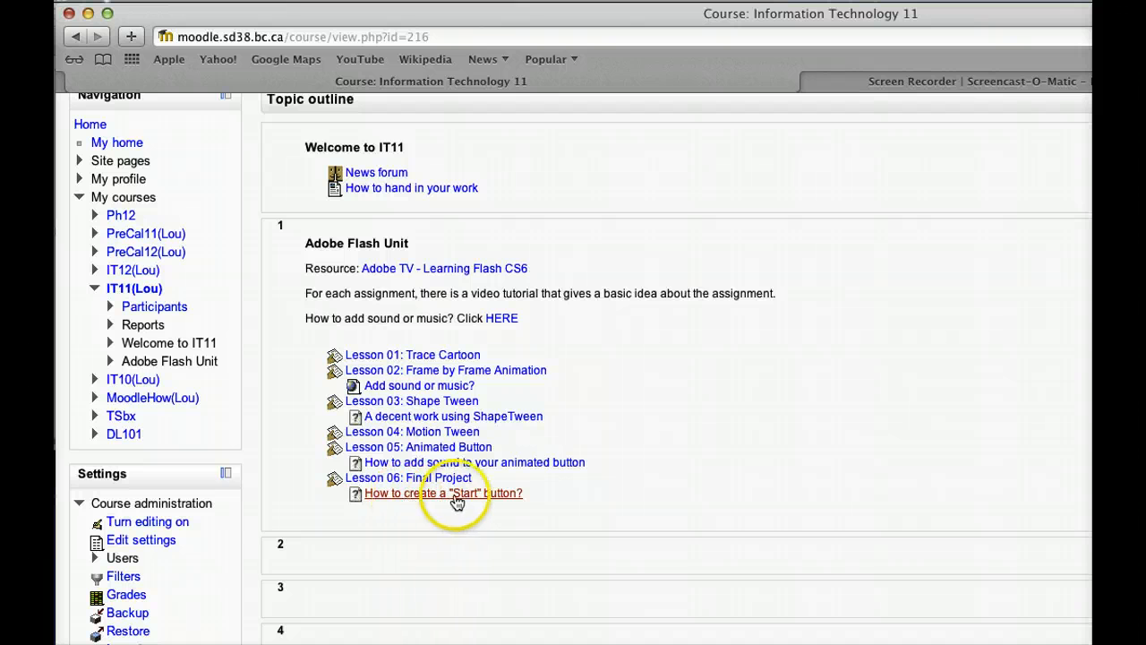
Step: Open the Moodle resource 'How to create a "Start" button?' and bring up Start_button.fla in Flash
click(467, 498)
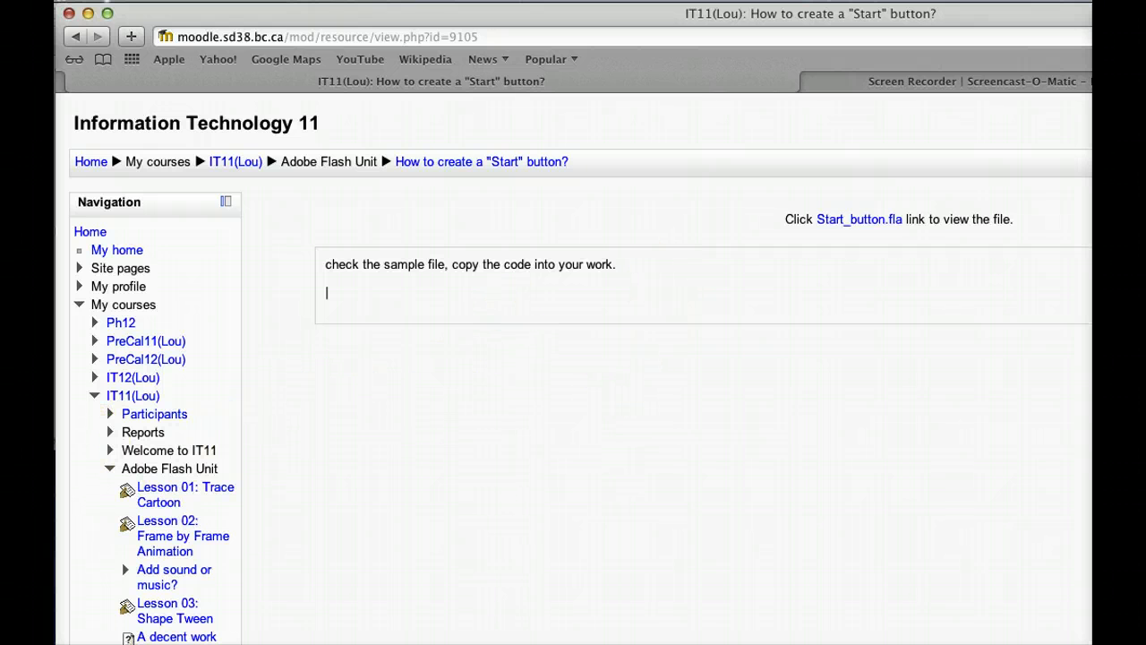
click(55, 618)
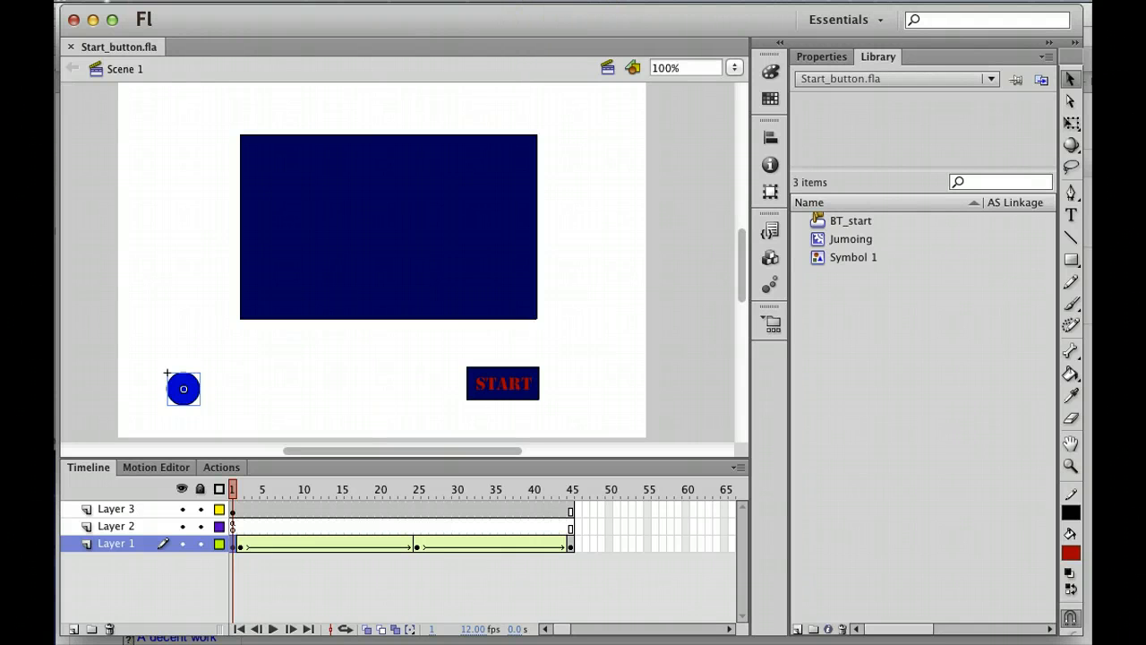
click(549, 1)
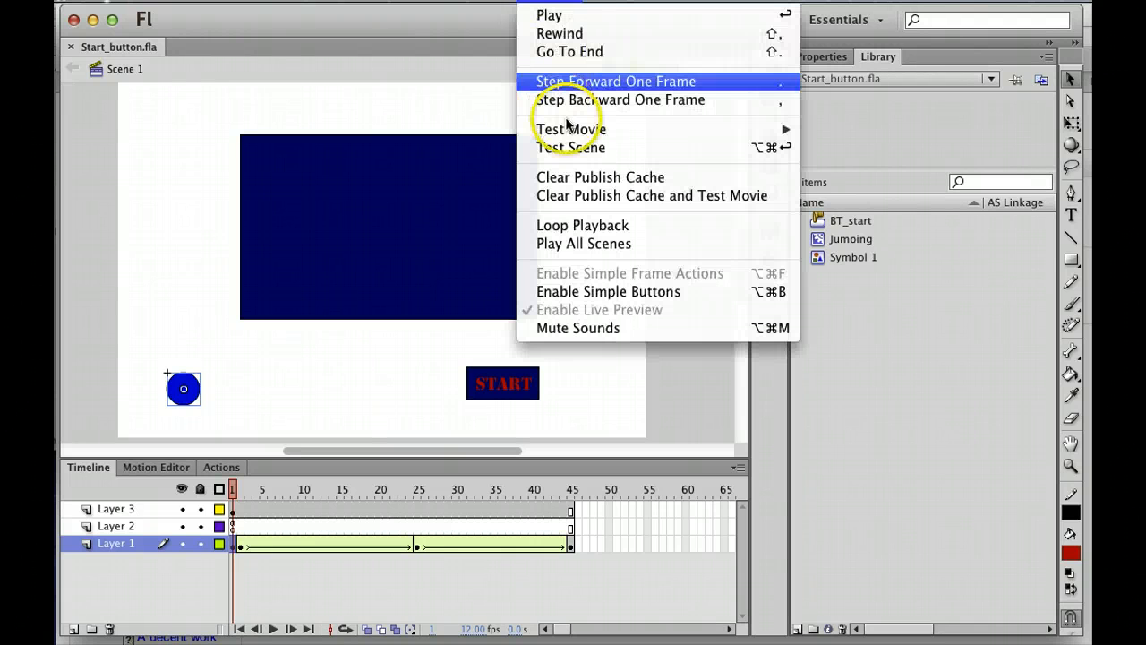
mouse_move(567, 128)
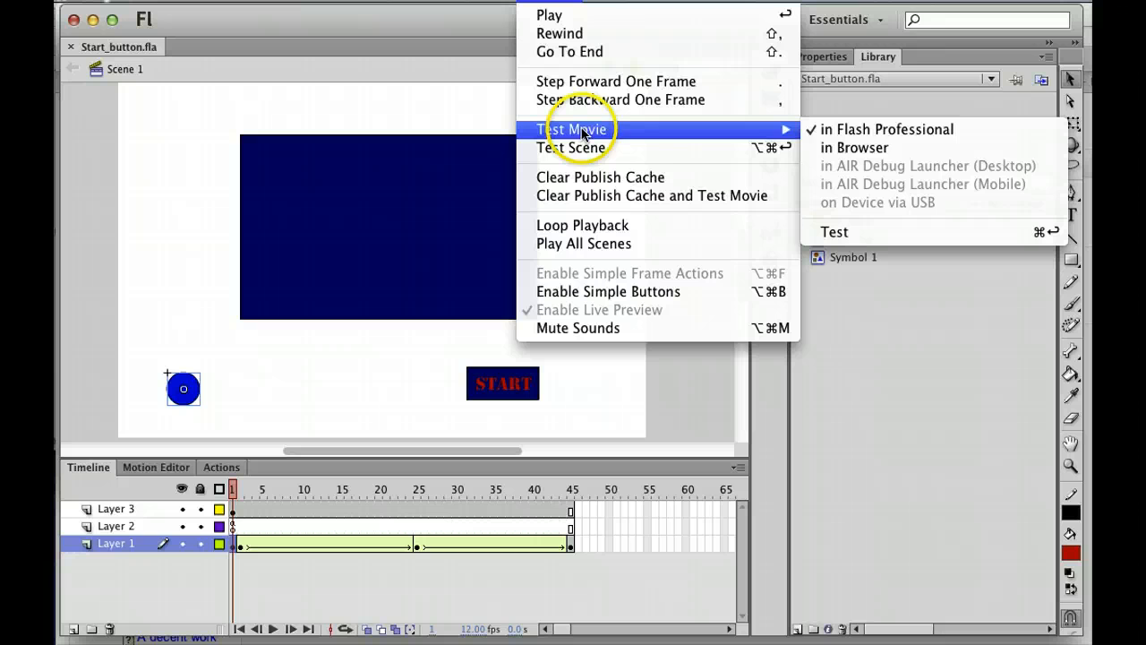
click(832, 133)
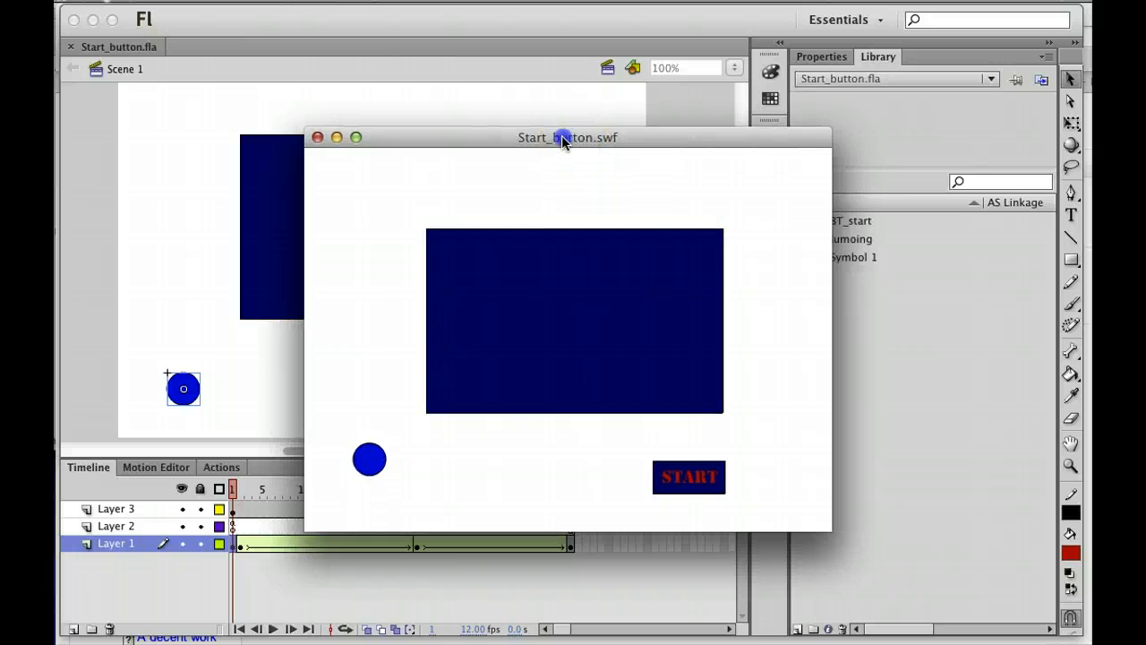
drag(563, 135, 478, 120)
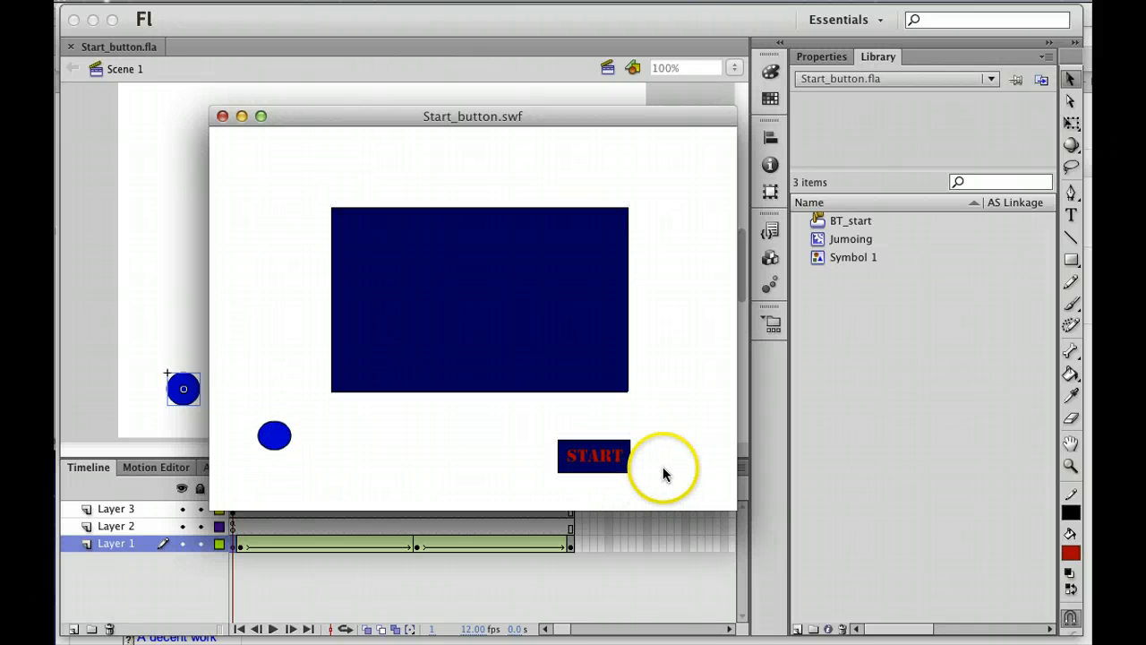
click(600, 462)
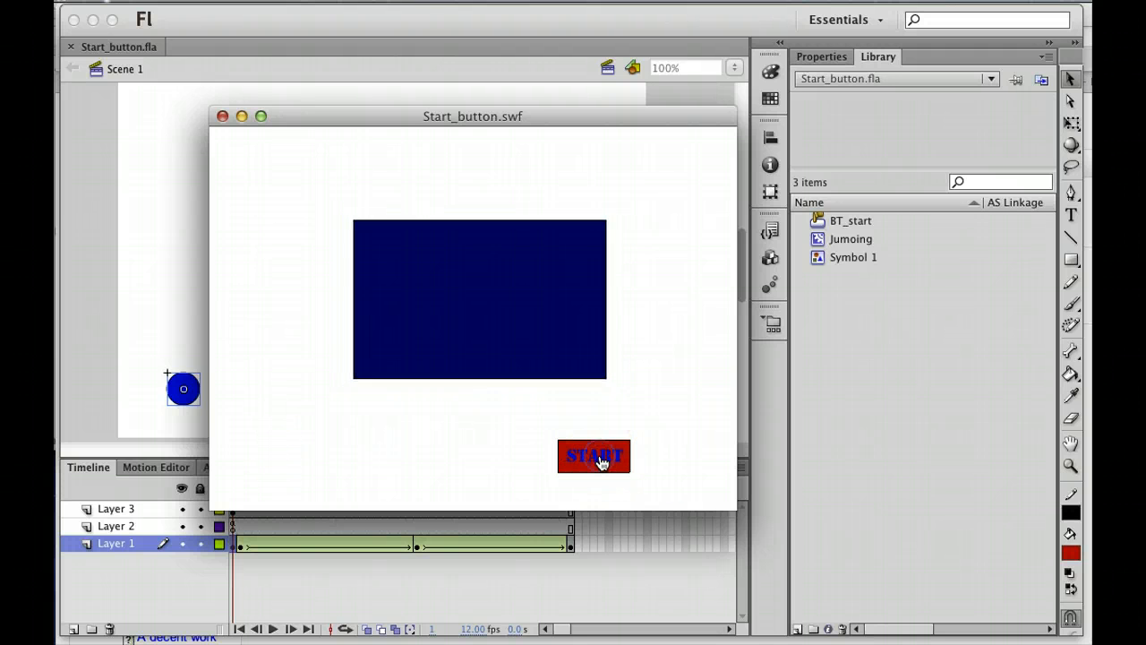
click(629, 460)
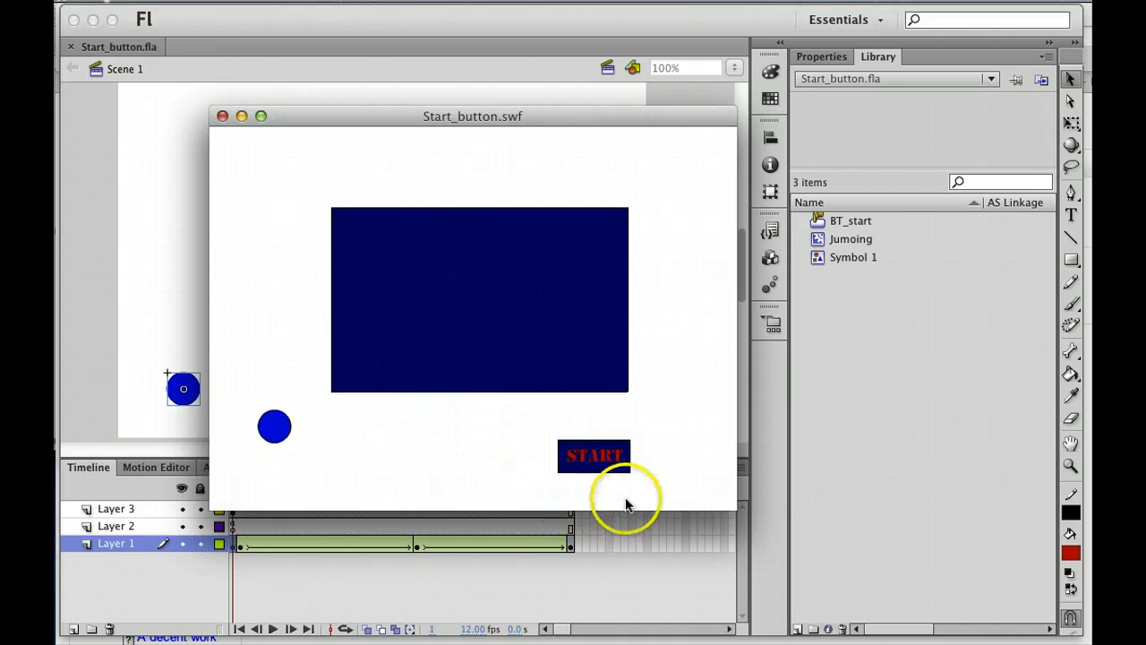
click(595, 458)
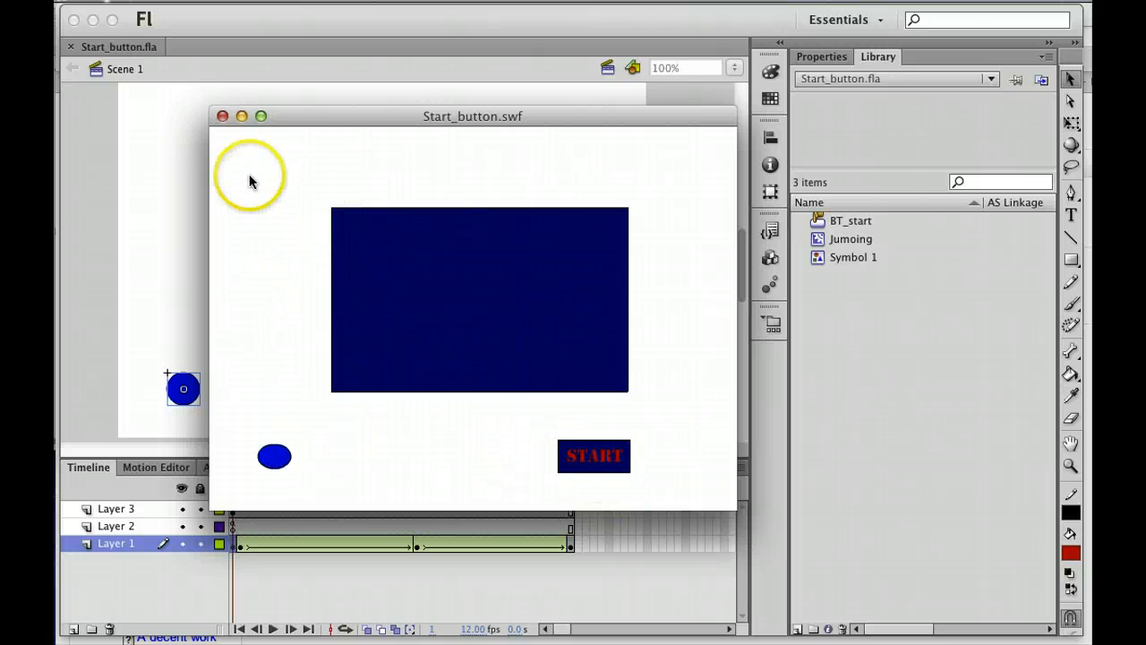
click(222, 116)
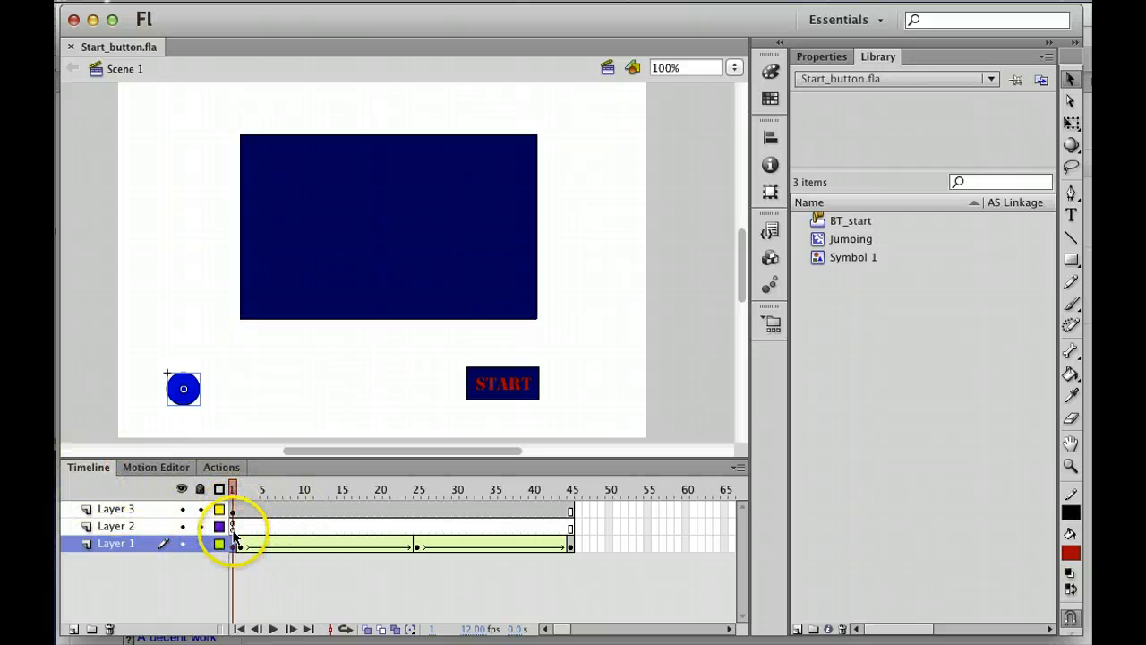
drag(234, 543, 237, 555)
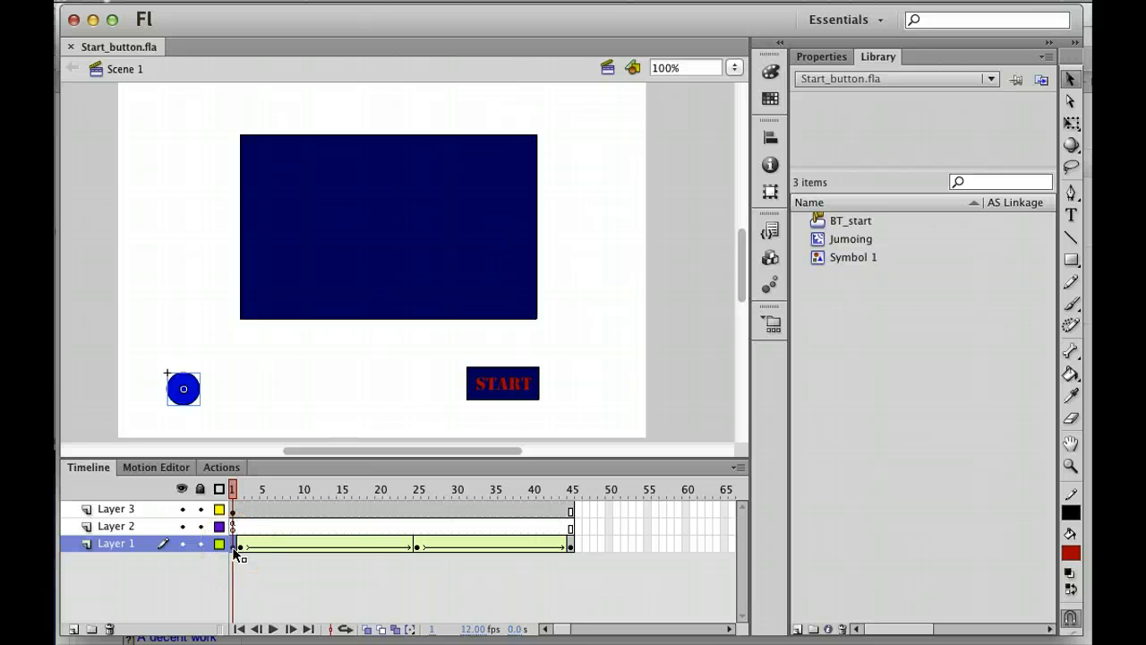
key(Return)
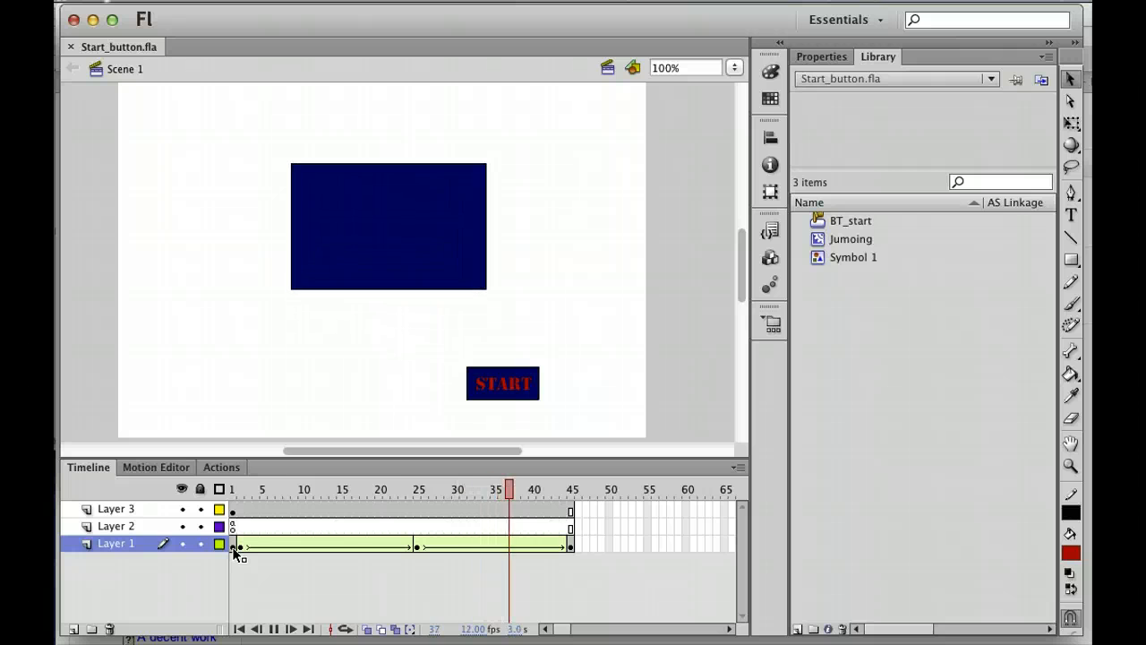
click(239, 548)
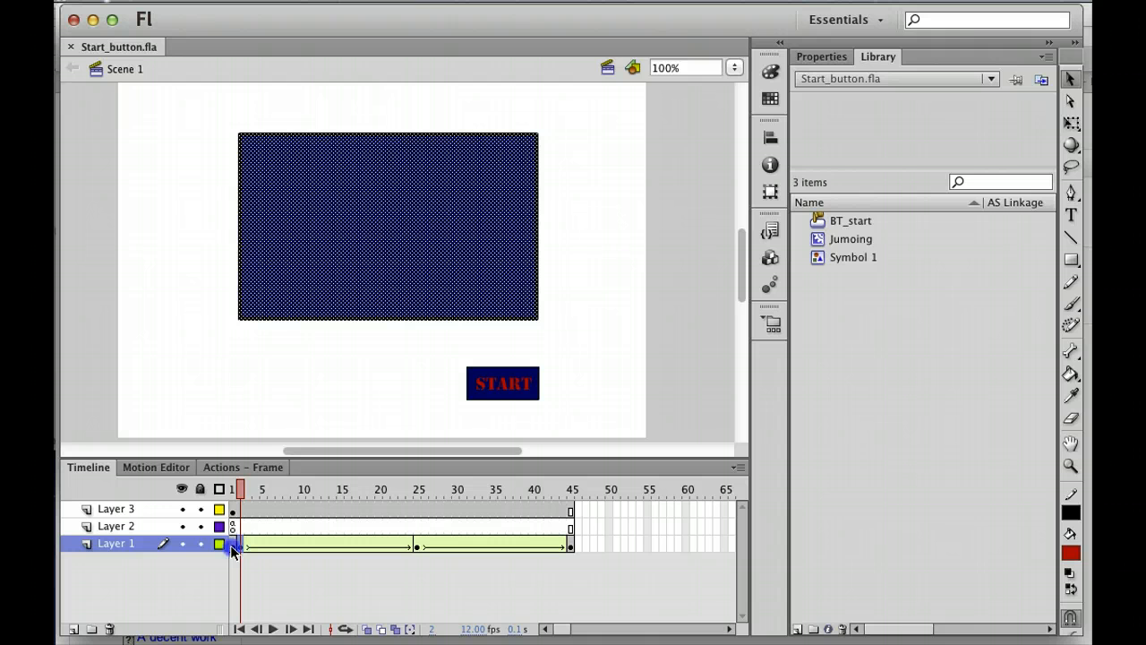
click(231, 544)
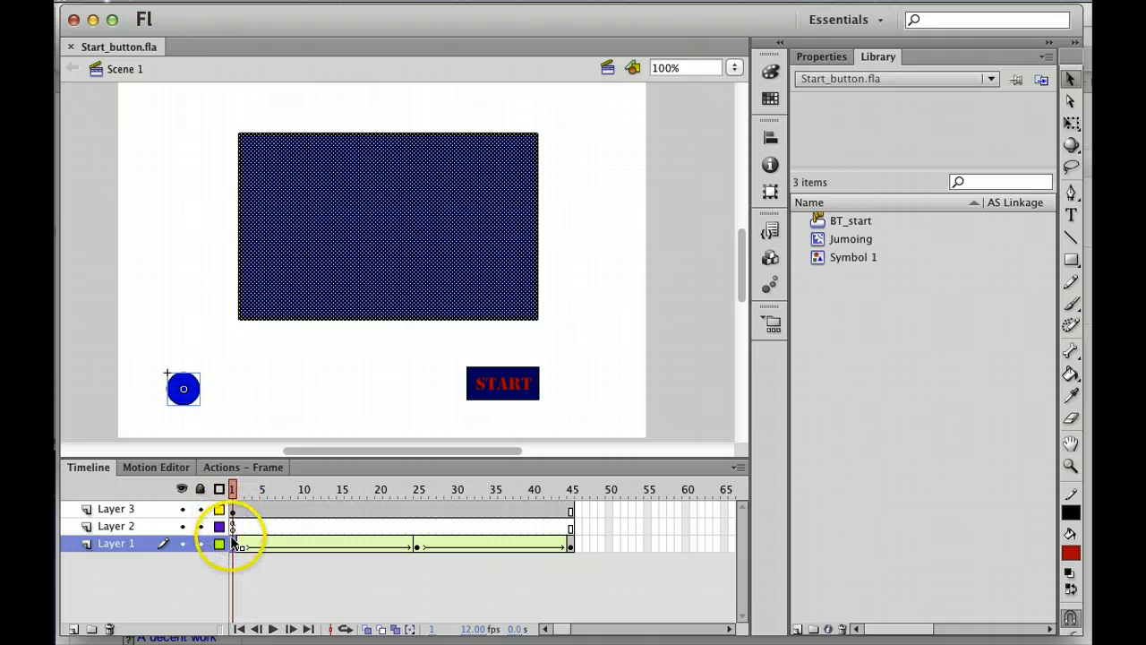
click(234, 510)
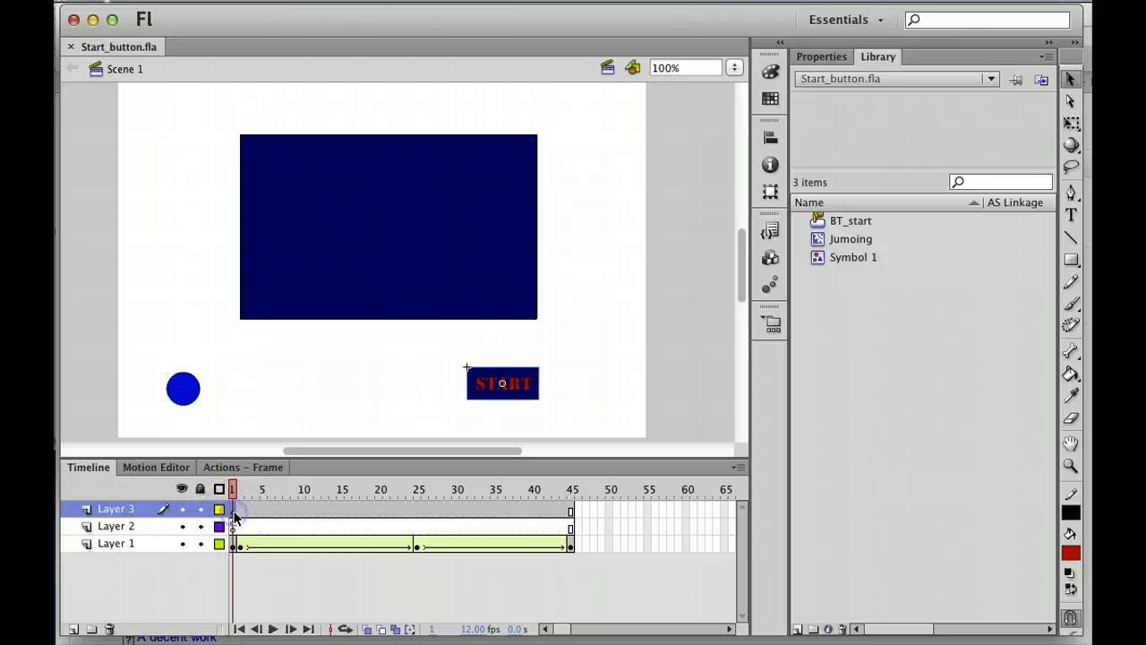
click(451, 400)
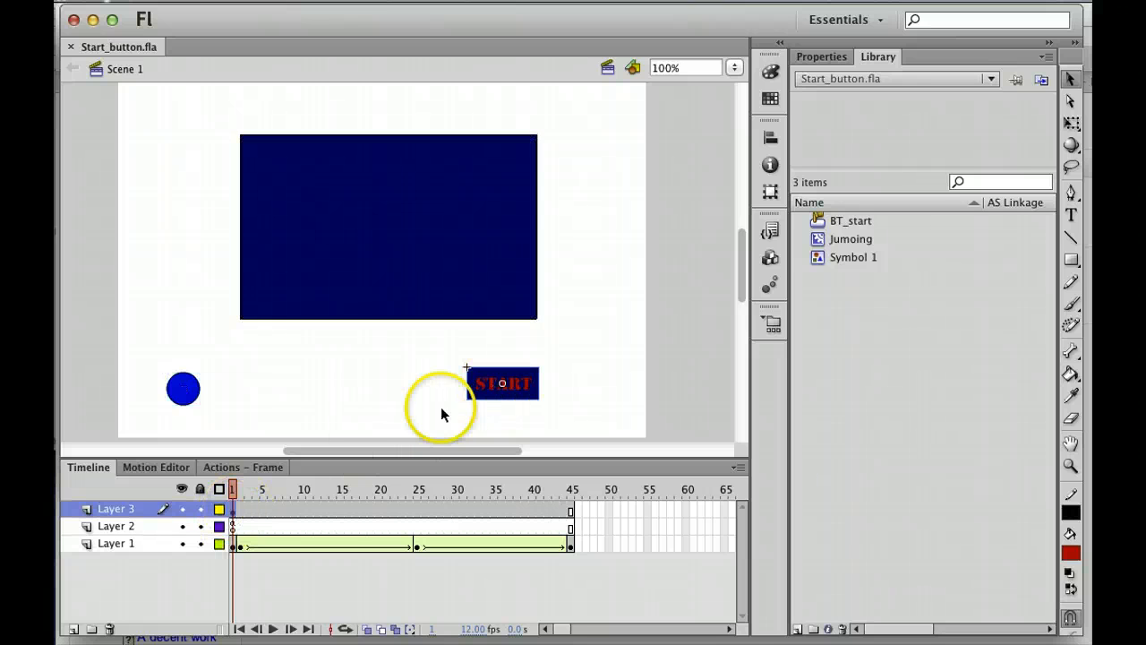
click(242, 545)
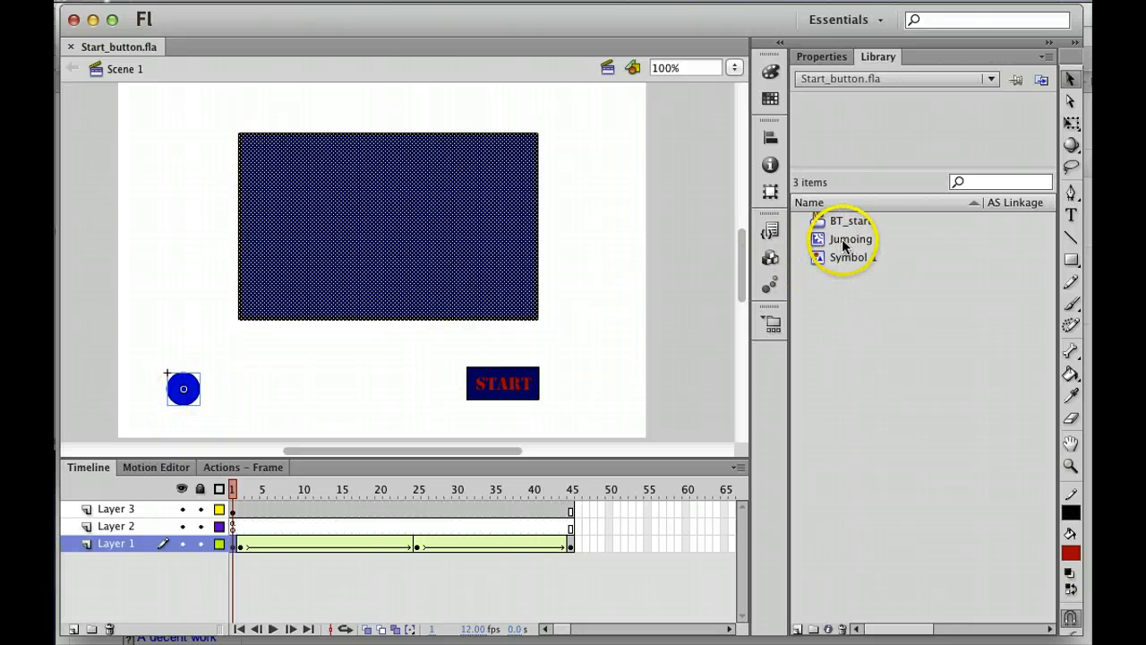
Step: Preview the Jumoing, Symbol 1 and BT_start library symbols, playing the Jumoing bouncing-ball animation
click(842, 242)
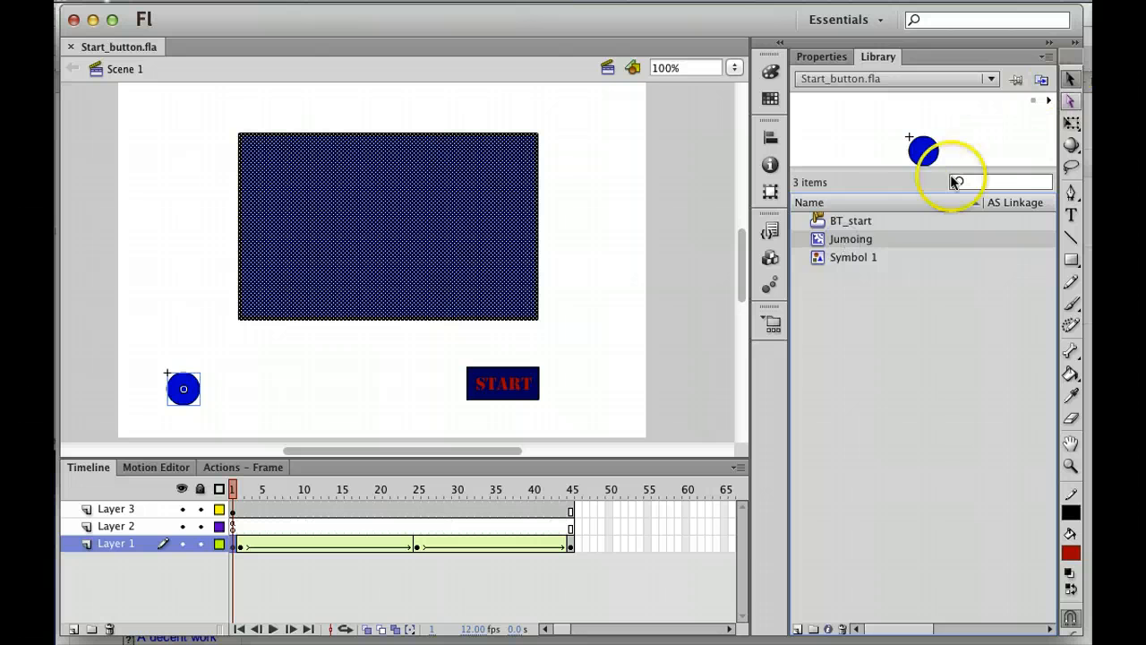
click(1050, 104)
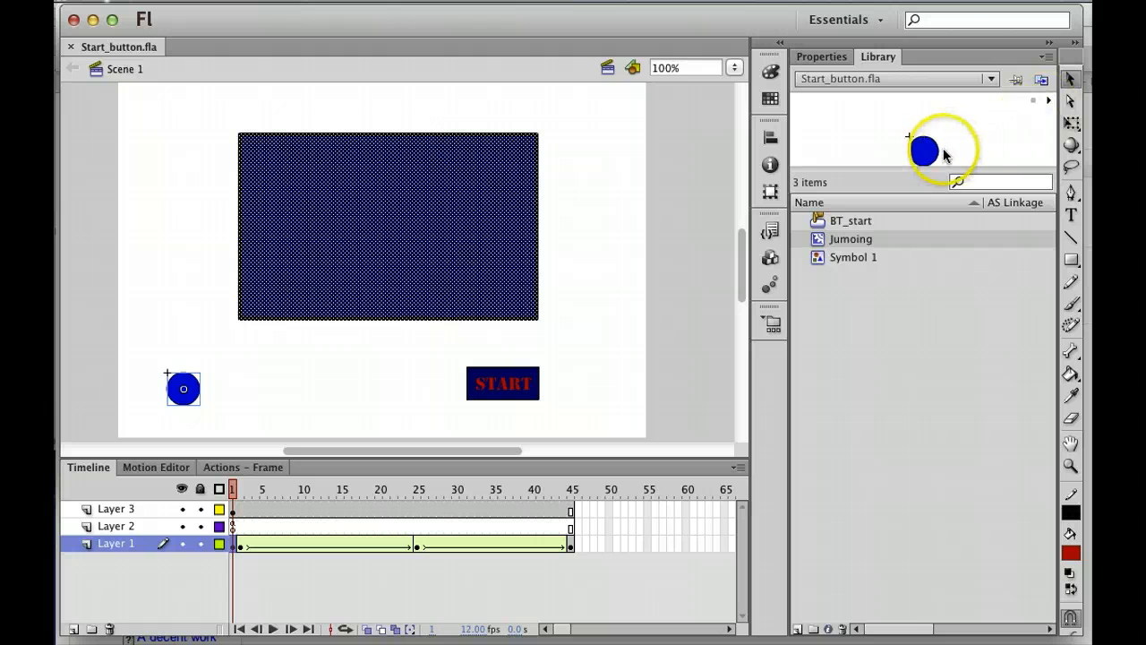
click(1070, 79)
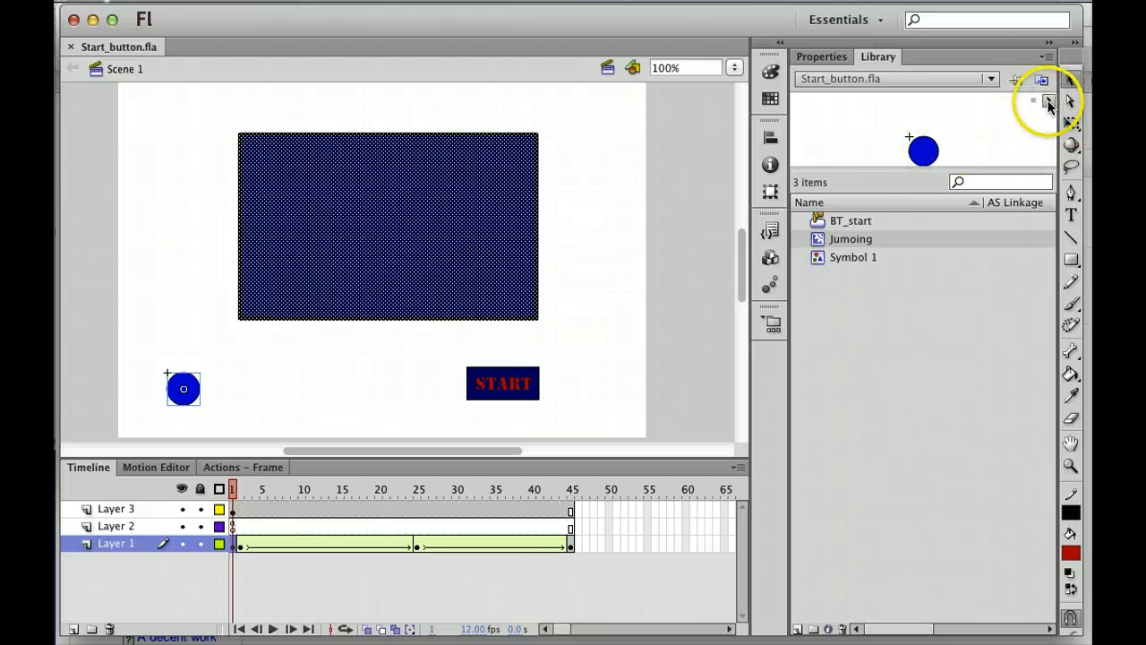
click(819, 261)
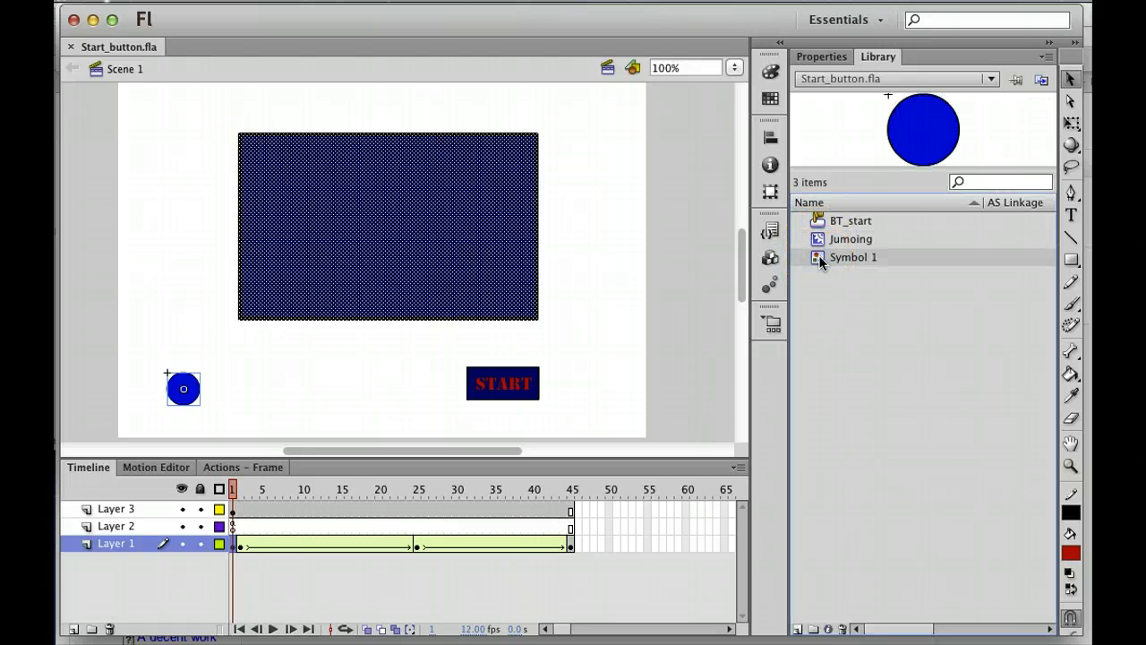
click(814, 240)
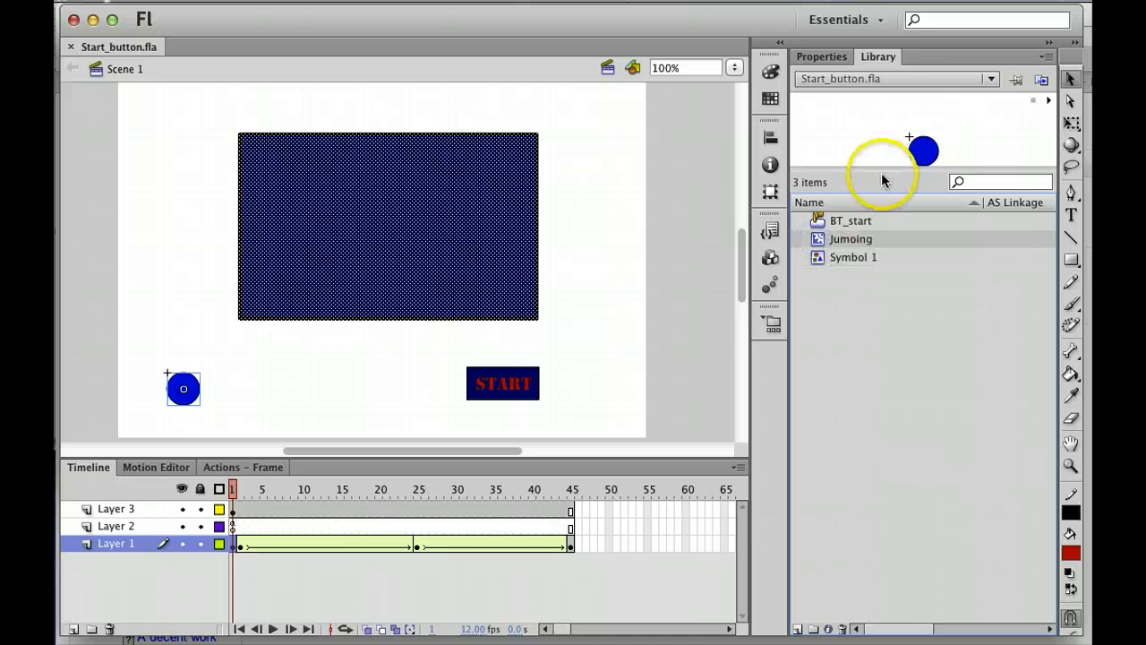
click(818, 224)
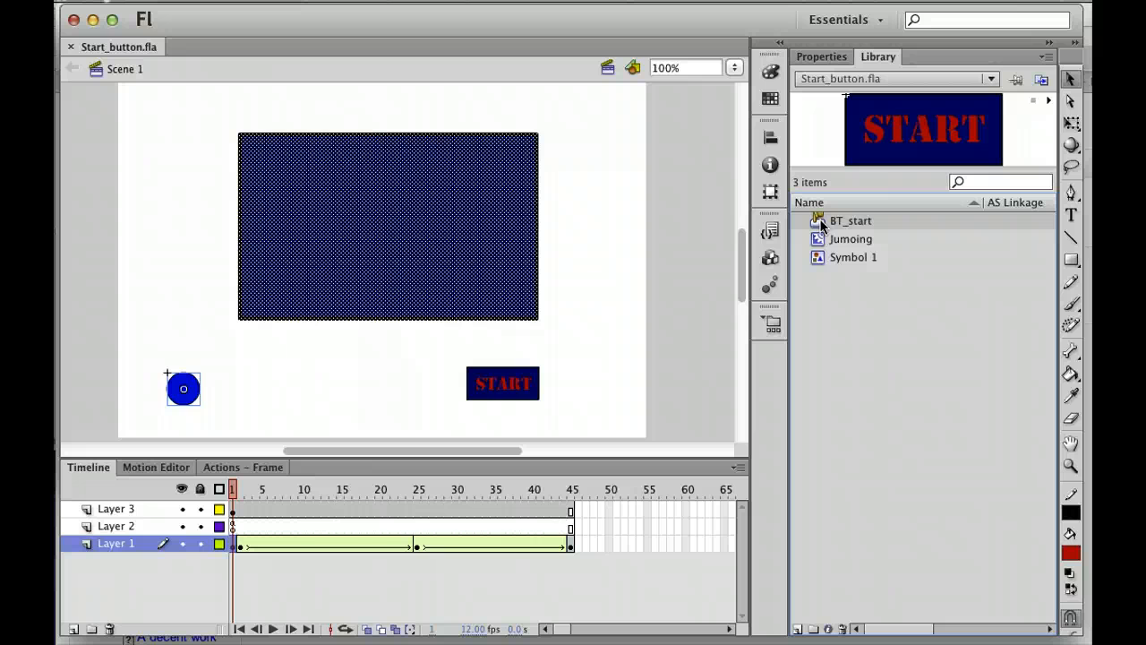
Step: Edit the BT_start symbol and inspect its Up-state frames on Layer 1 and Layer 2
double_click(821, 227)
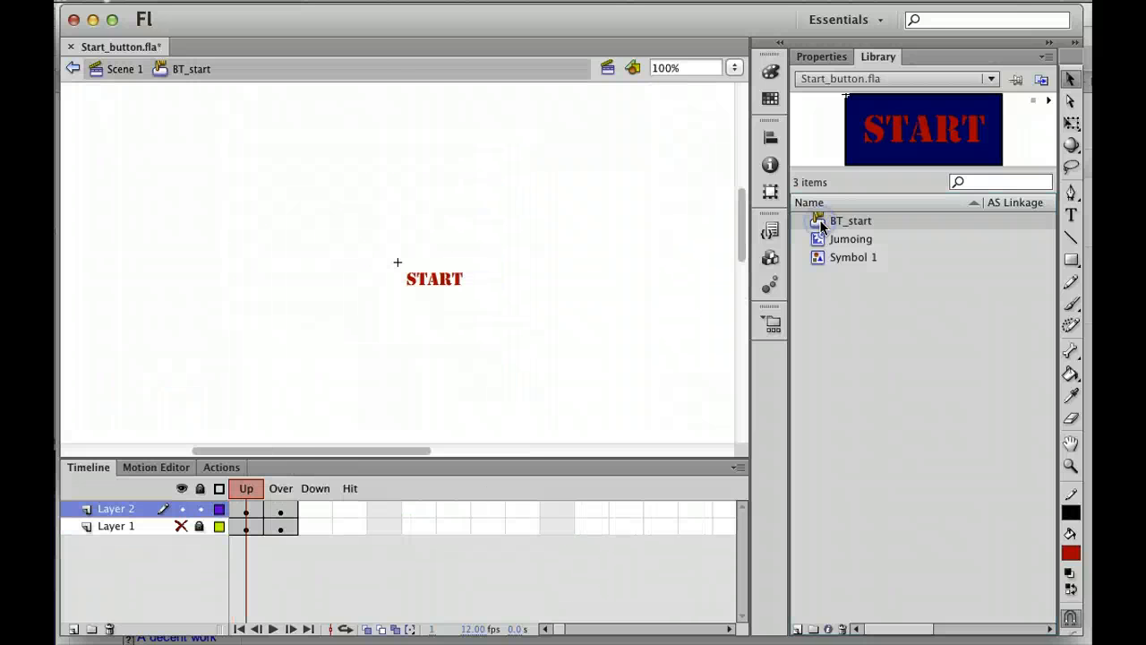
click(253, 509)
click(248, 529)
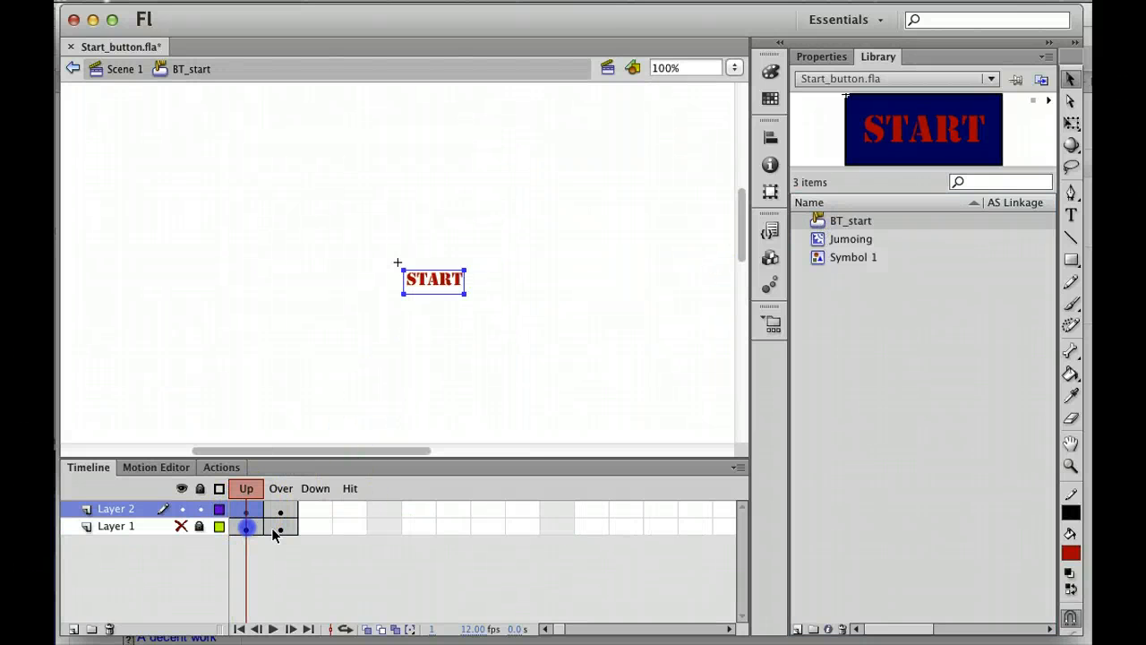
click(275, 530)
click(279, 512)
click(252, 511)
Step: Compare the red START of the Up state with the blue Over-state START, then return to Scene 1
click(280, 512)
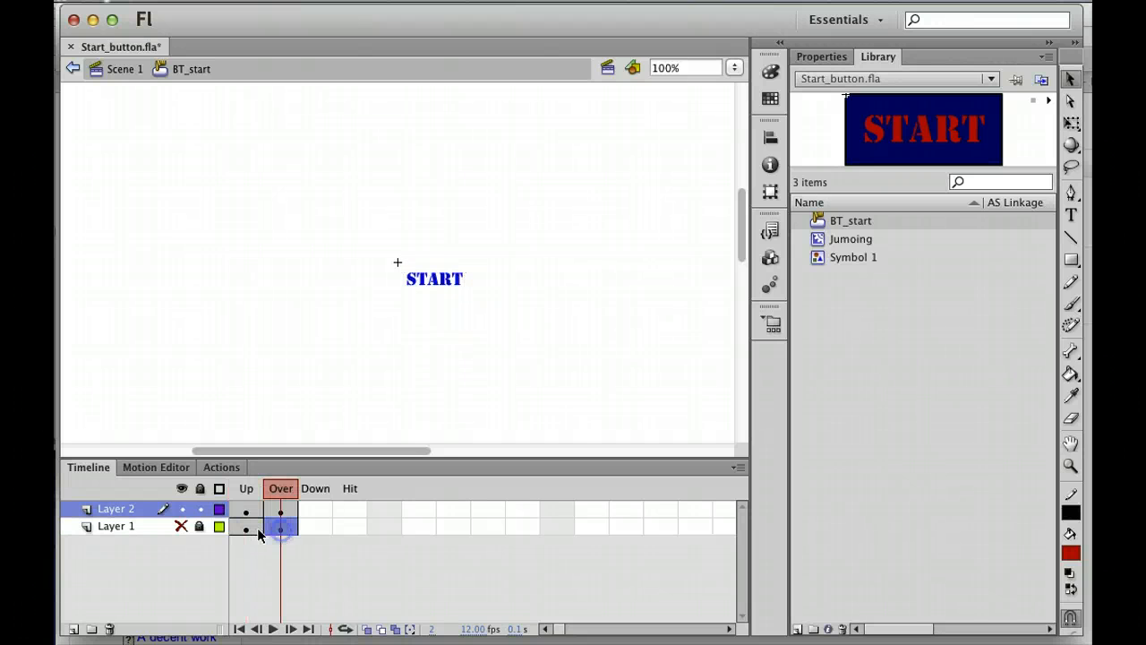
click(280, 529)
click(248, 523)
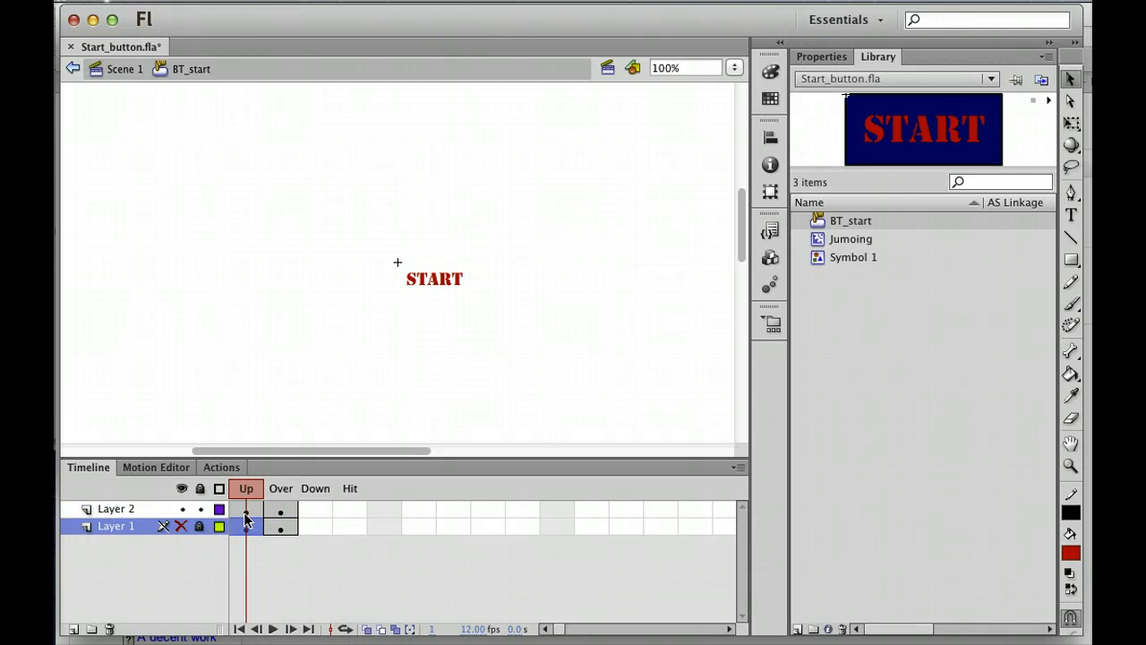
click(248, 510)
click(278, 510)
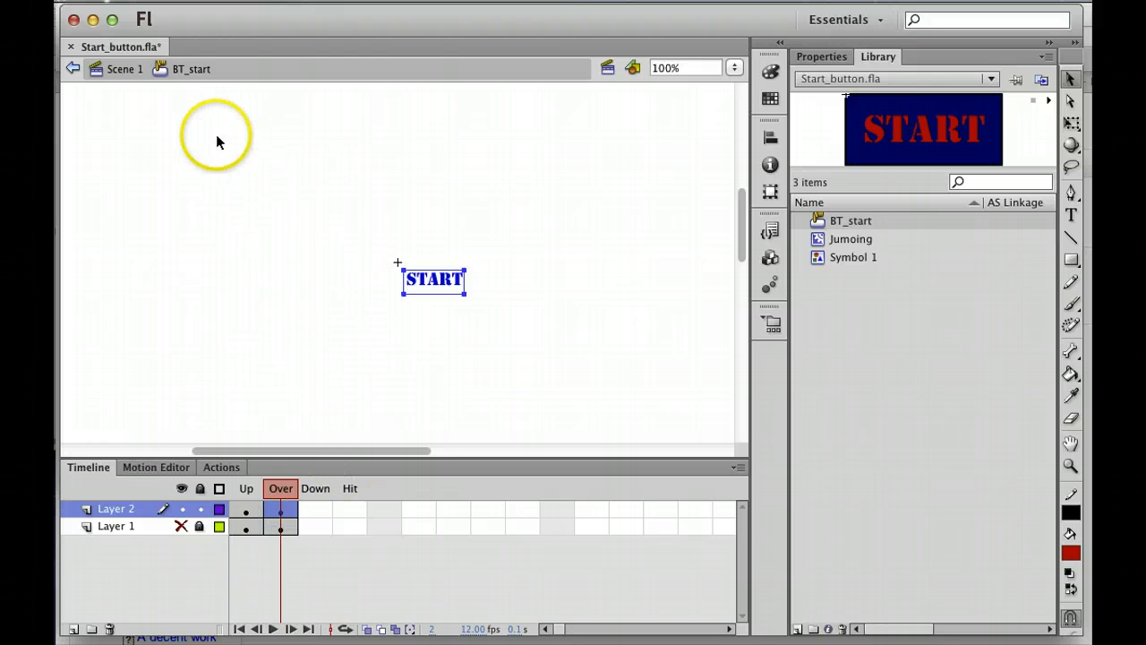
click(121, 70)
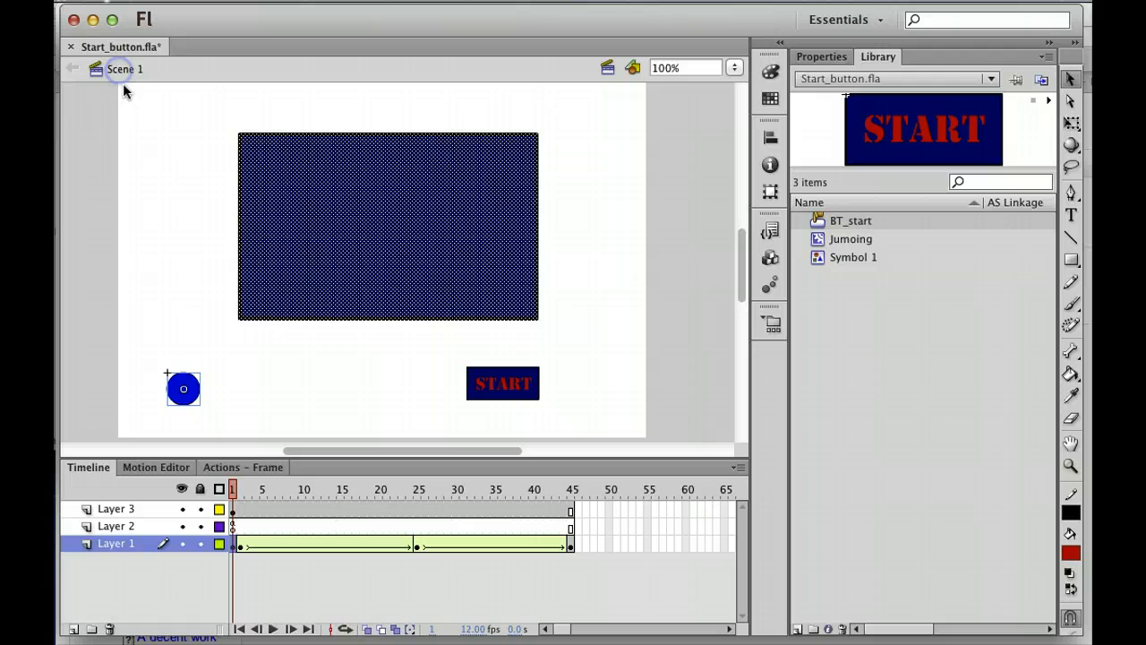
Step: Select frame 1 of Layer 2 and show its script in the Actions panel via the Window menu
click(235, 529)
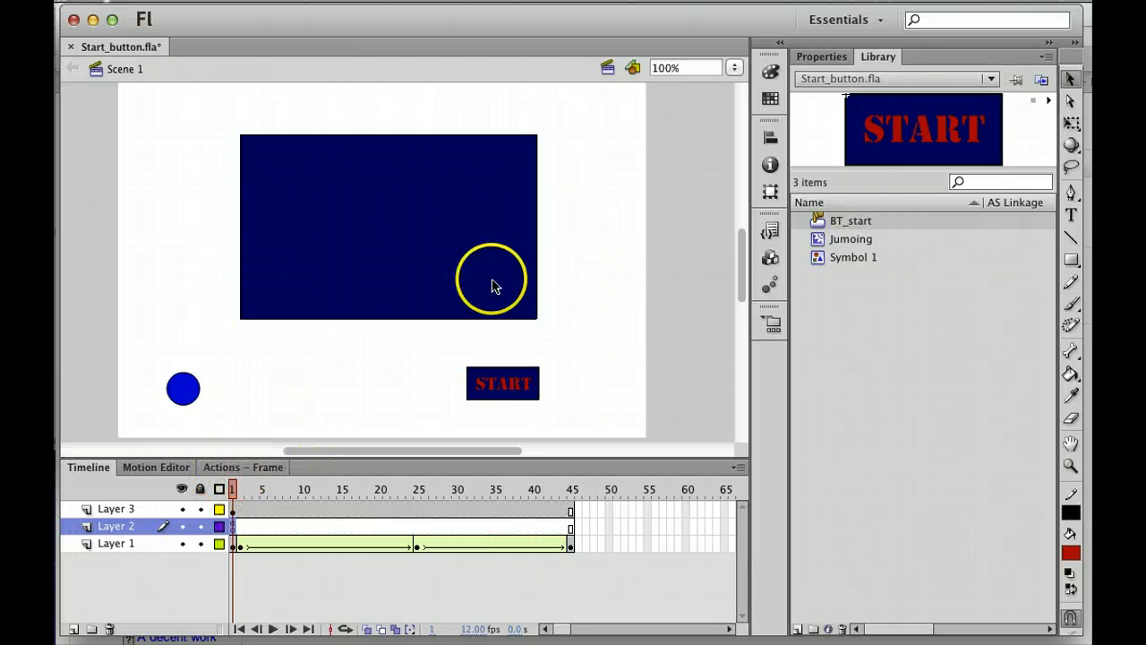
click(677, 1)
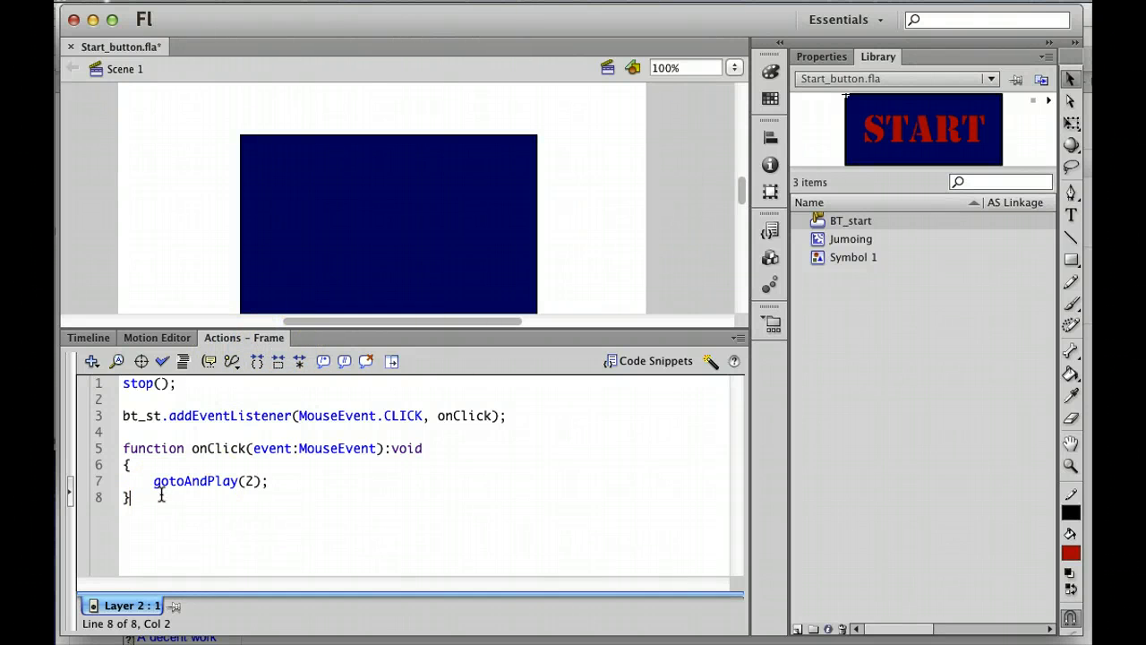
Step: Highlight the stop() command on line 1 and the bt_st instance name on line 3 to explain them
drag(132, 500, 113, 383)
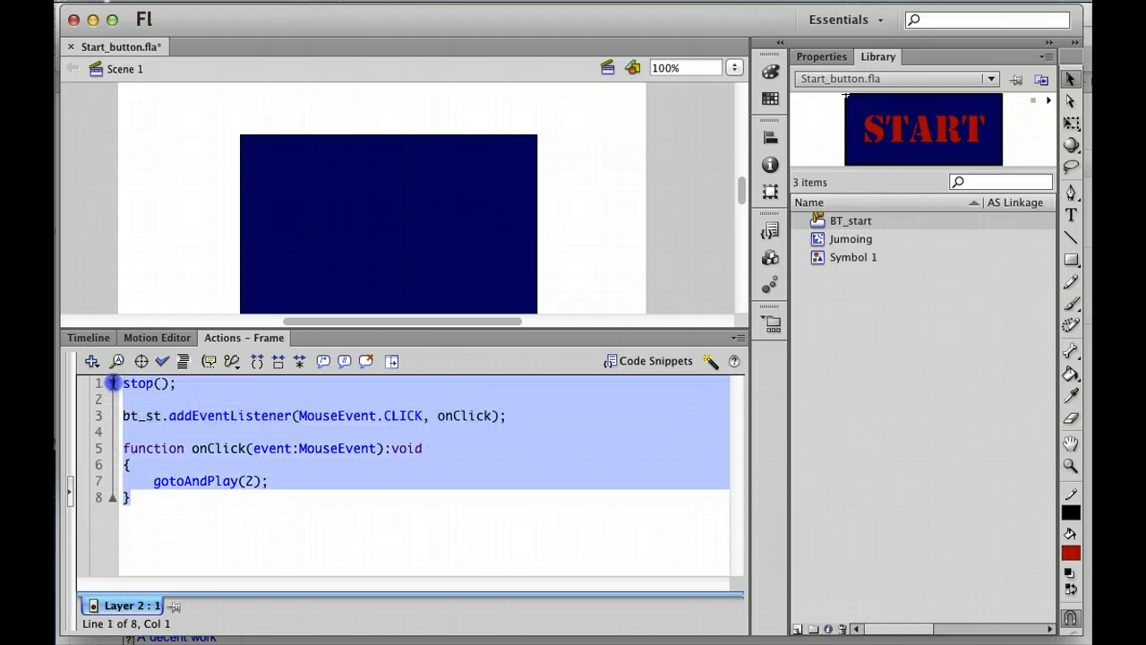
click(191, 385)
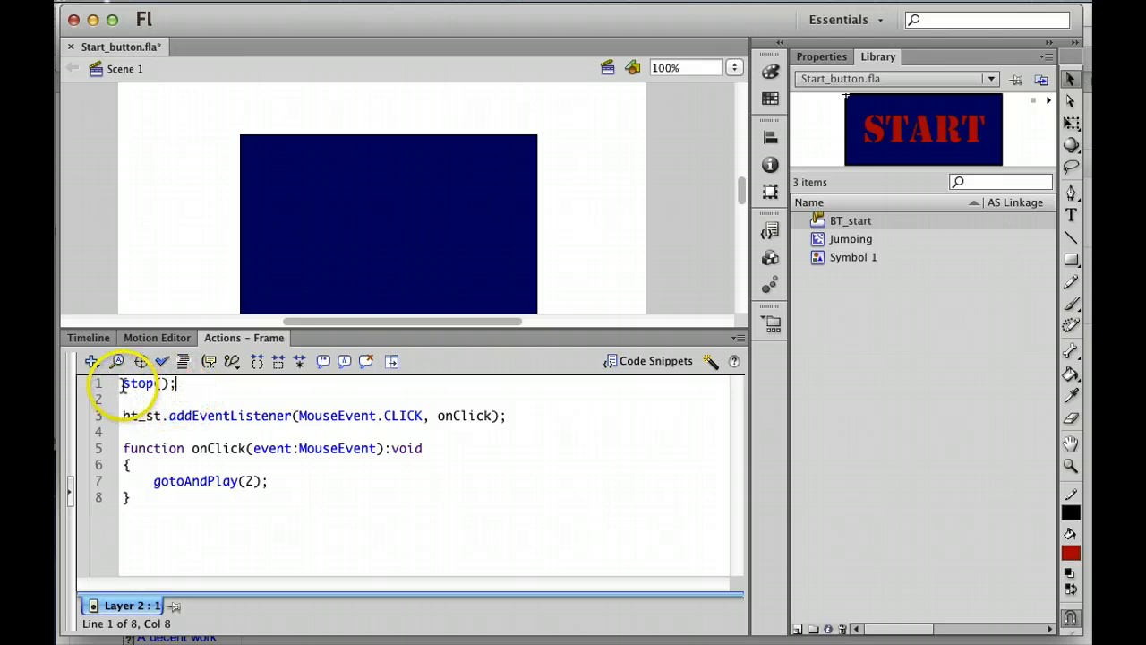
drag(132, 384, 179, 384)
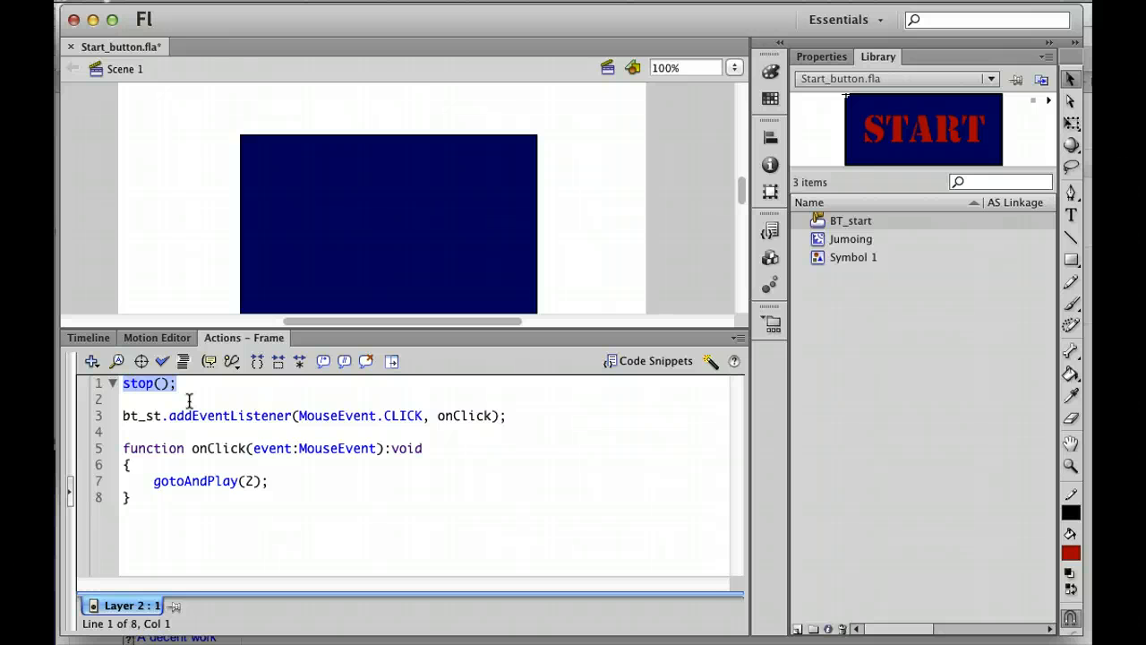
click(190, 400)
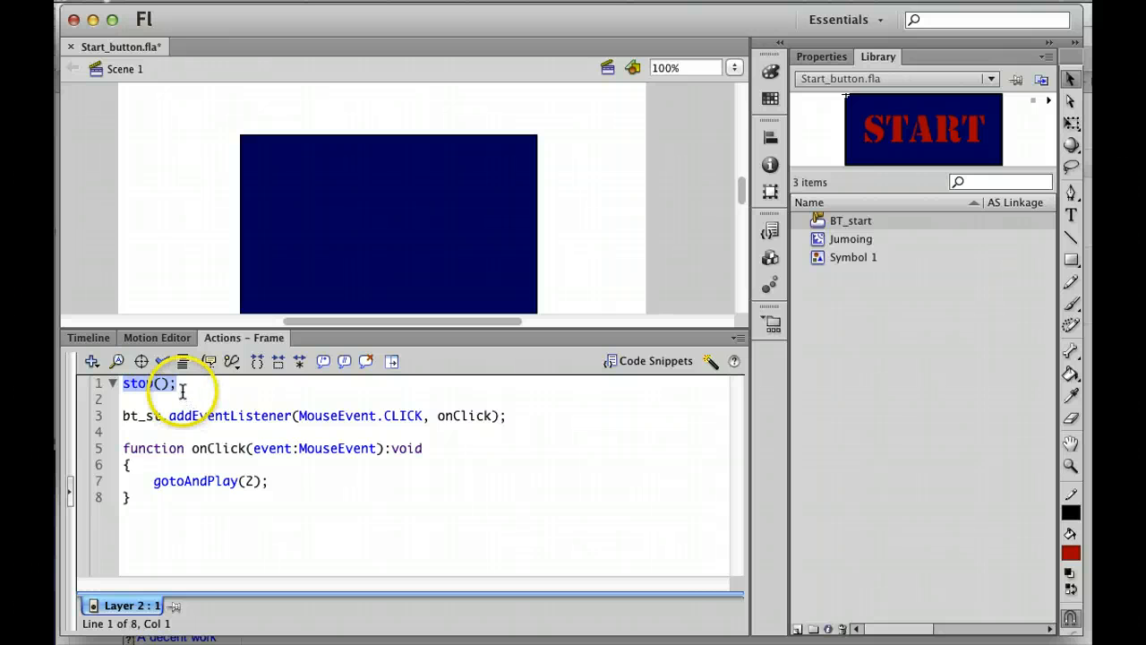
drag(123, 417, 141, 417)
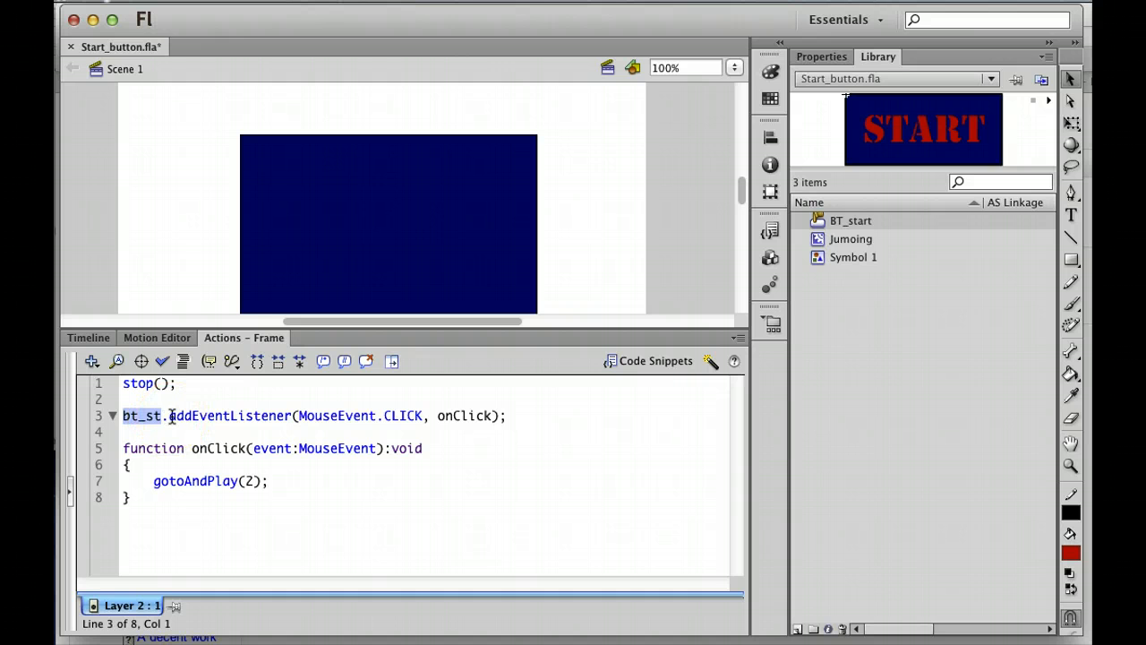
click(145, 415)
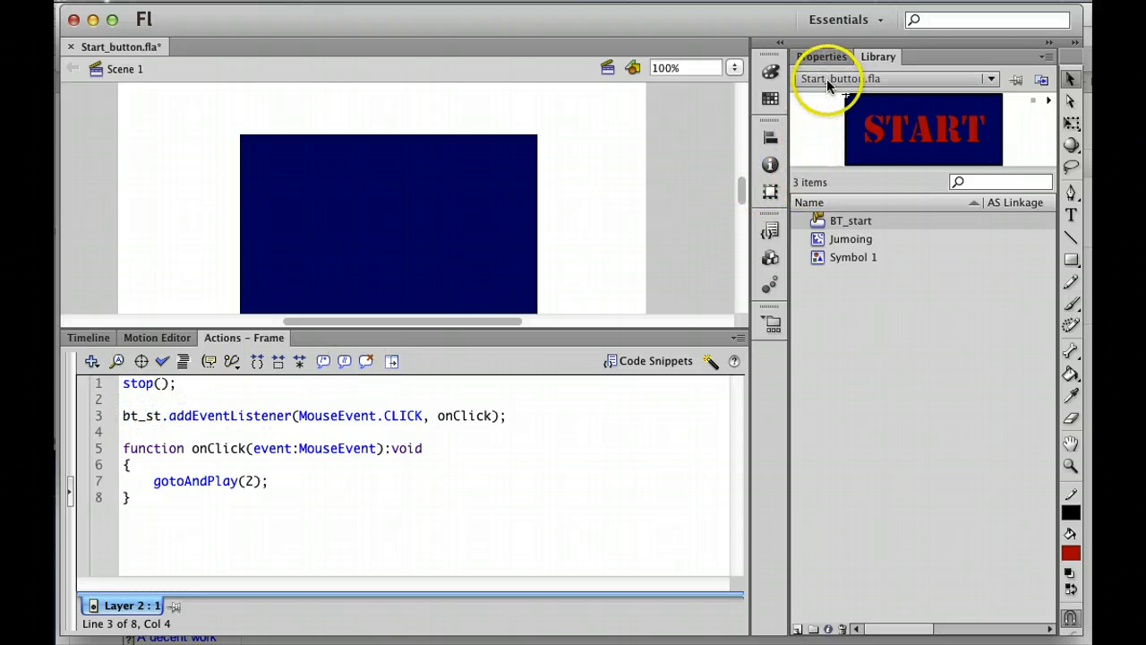
Step: Enlarge the stage and verify the START button is a BT_start instance named bt_st
click(86, 338)
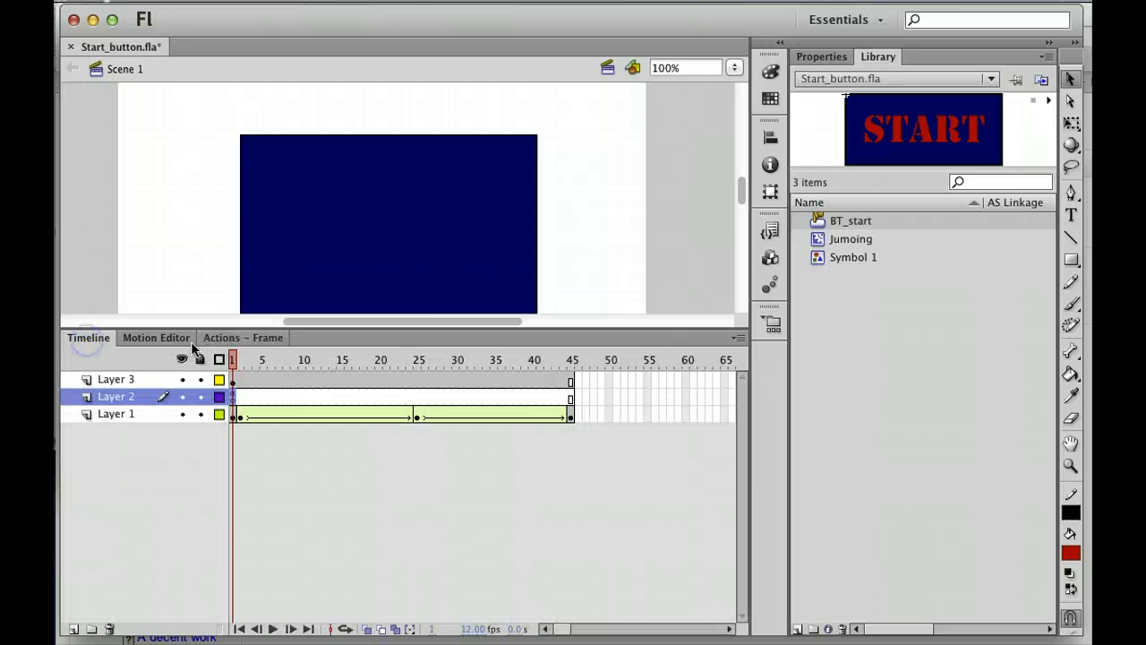
drag(229, 329, 243, 455)
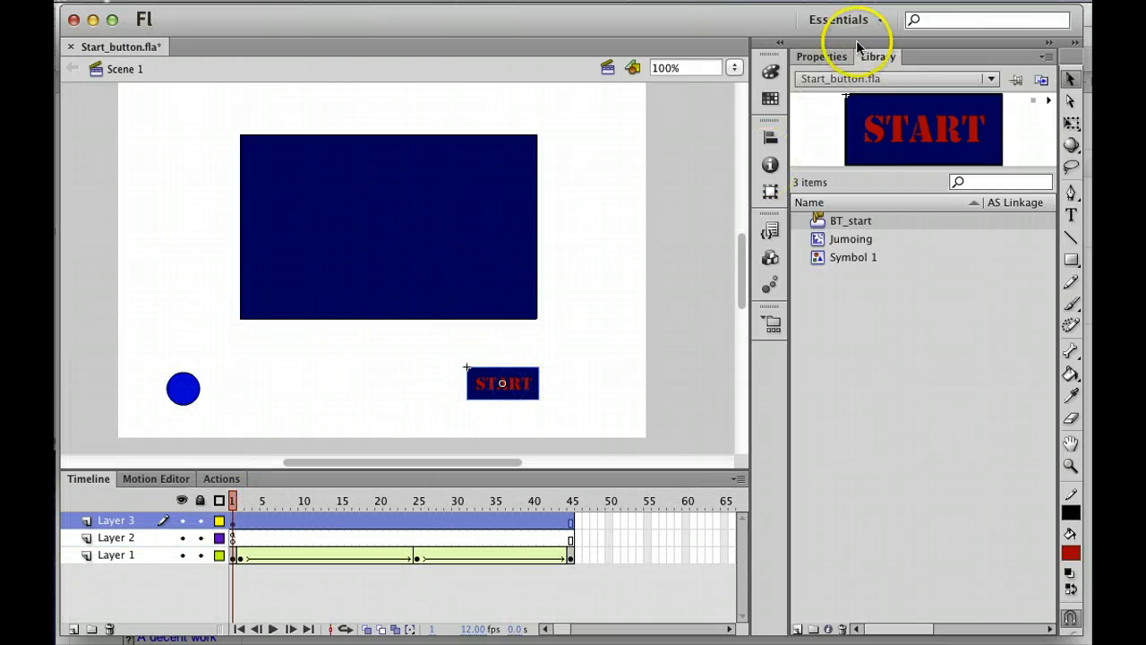
click(828, 57)
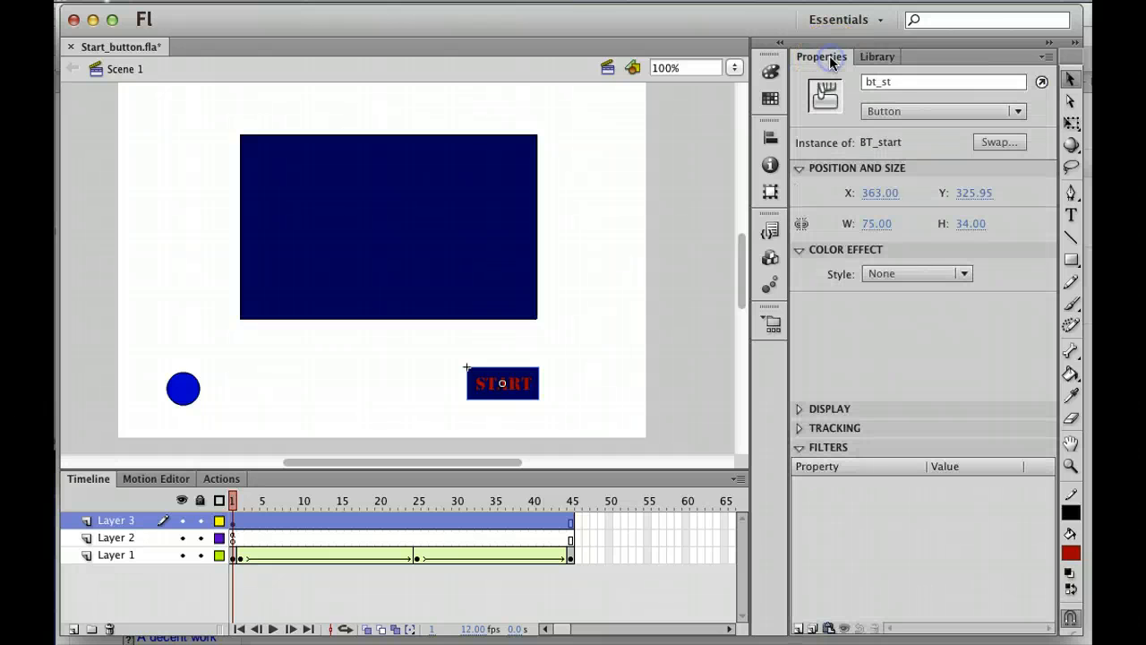
click(878, 85)
mouse_move(894, 84)
mouse_down()
mouse_move(864, 82)
mouse_move(888, 83)
mouse_up()
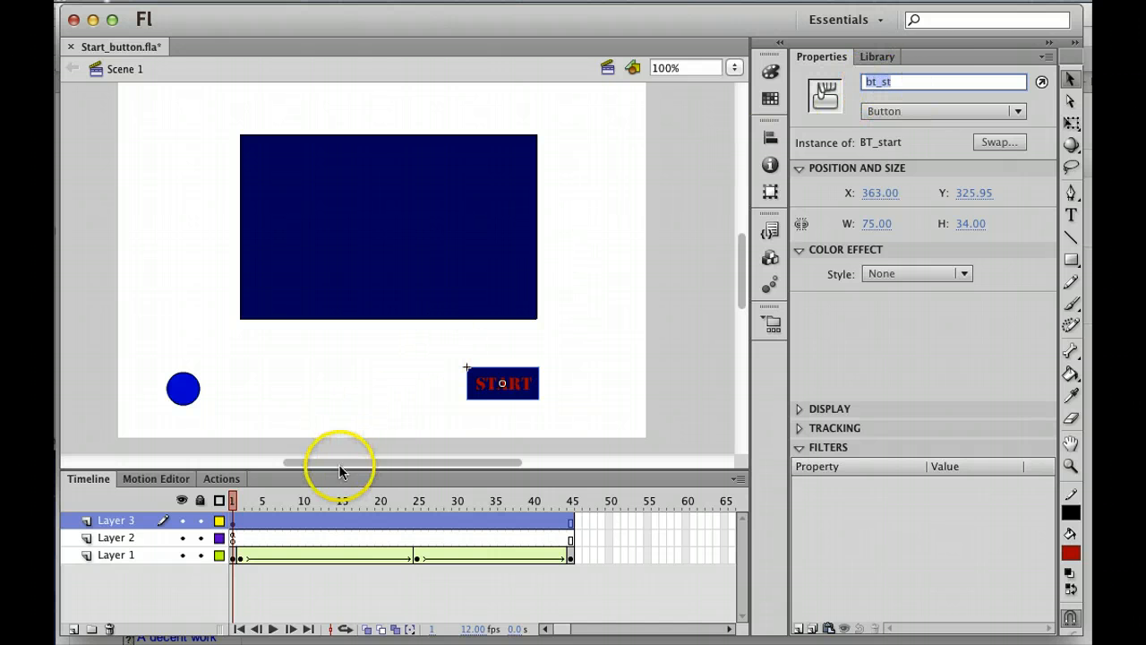
click(222, 480)
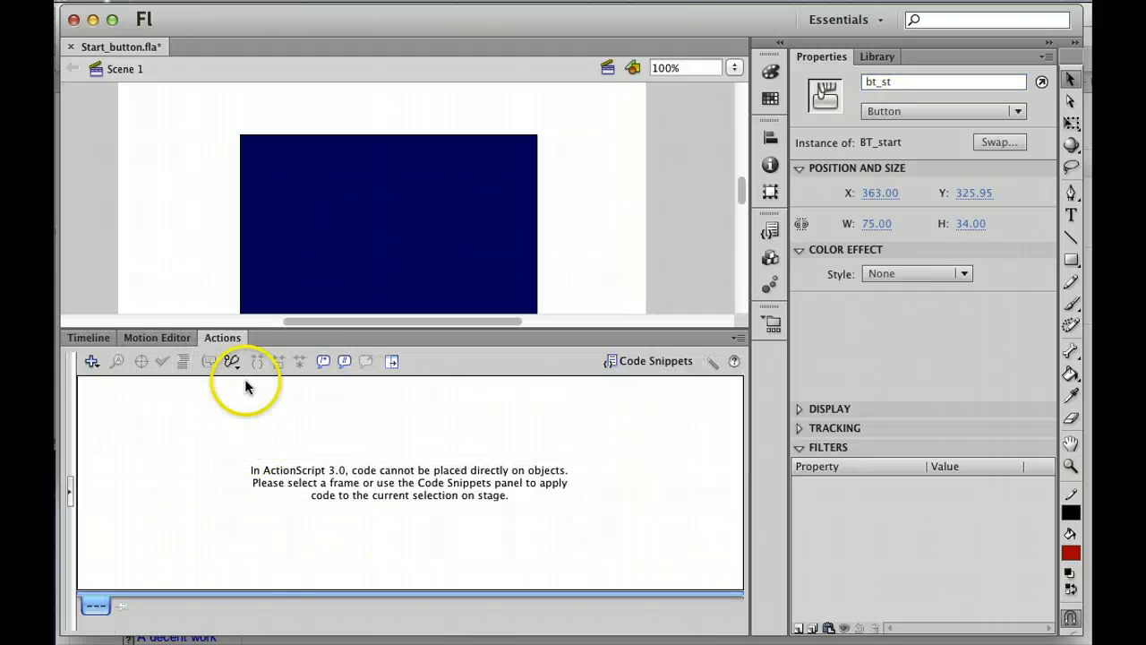
click(85, 339)
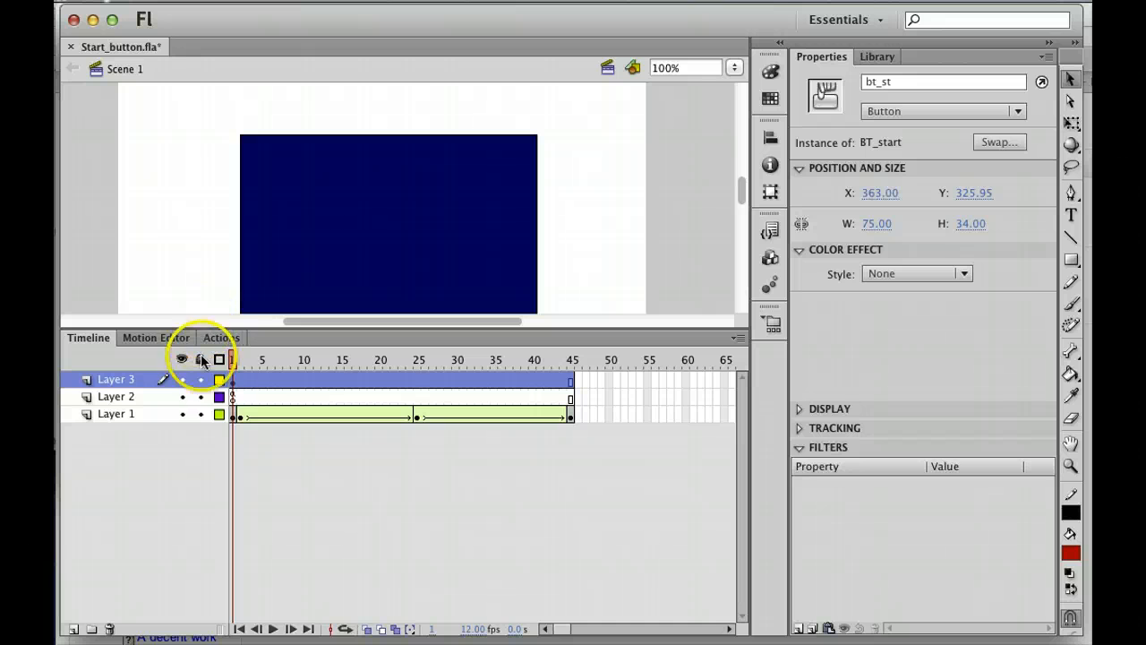
Step: Reopen Layer 2 frame 1's script and highlight the gotoAndPlay(2) call on line 7
click(233, 396)
click(265, 338)
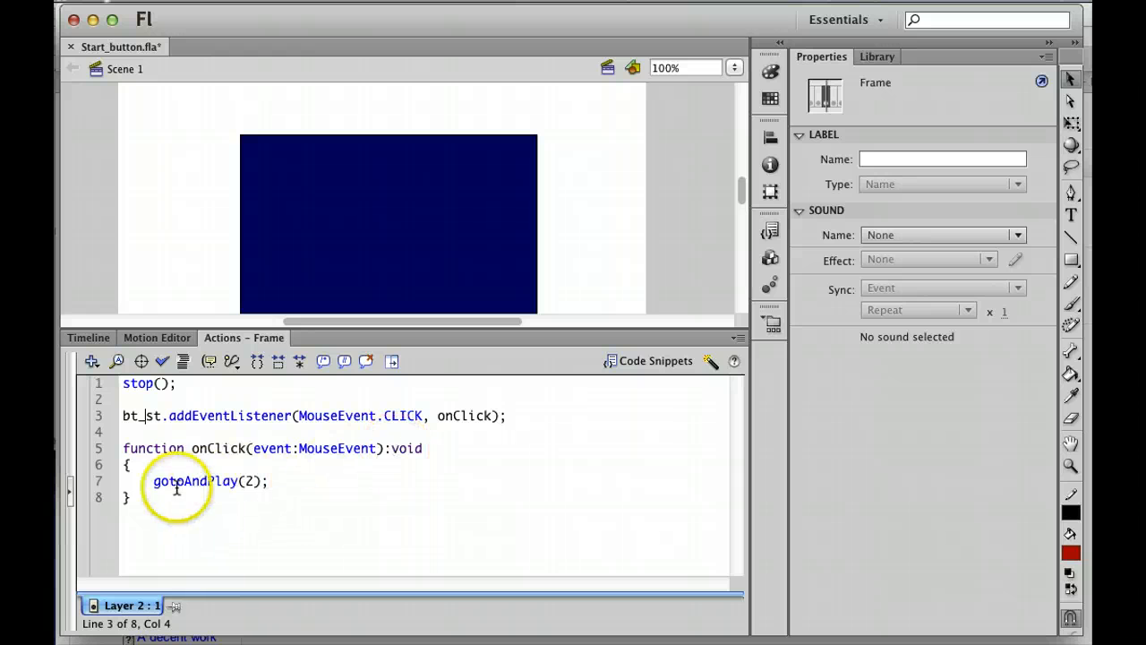
drag(154, 485, 237, 483)
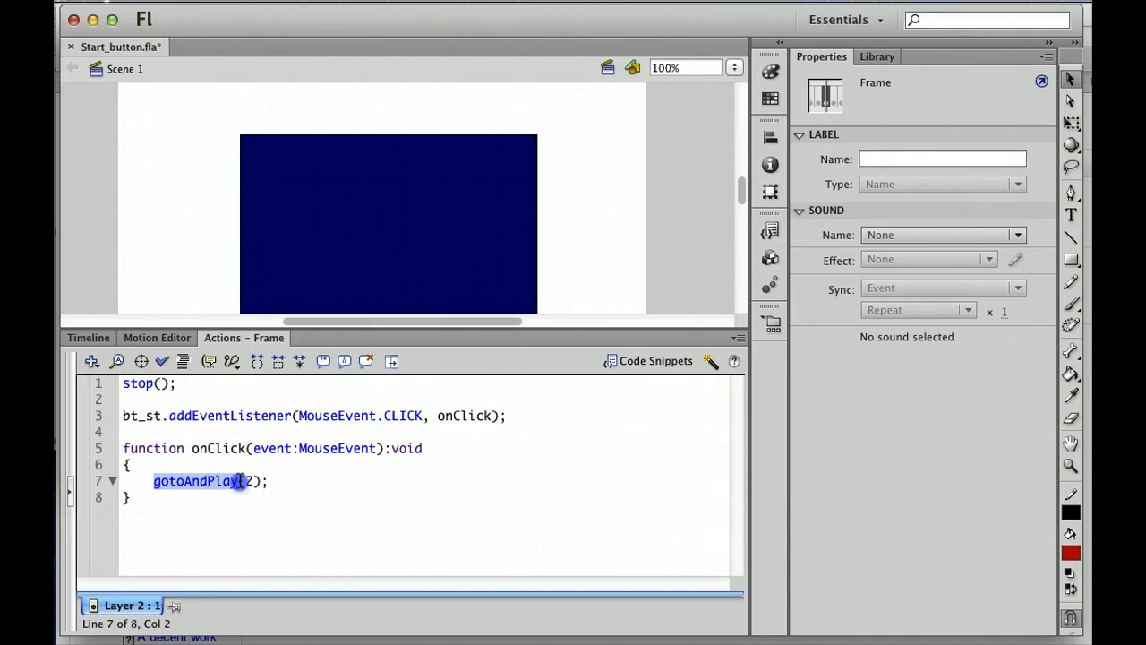
click(246, 482)
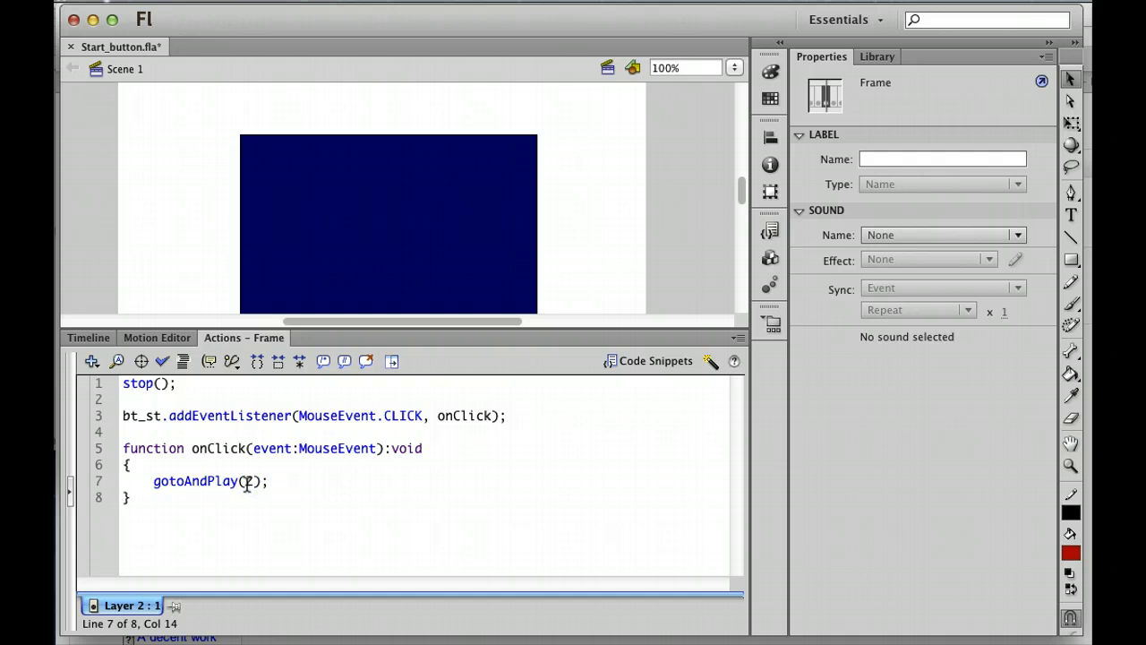
Step: Enlarge the stage on the timeline and scrub Layer 1's tween starting from frame 2
click(91, 340)
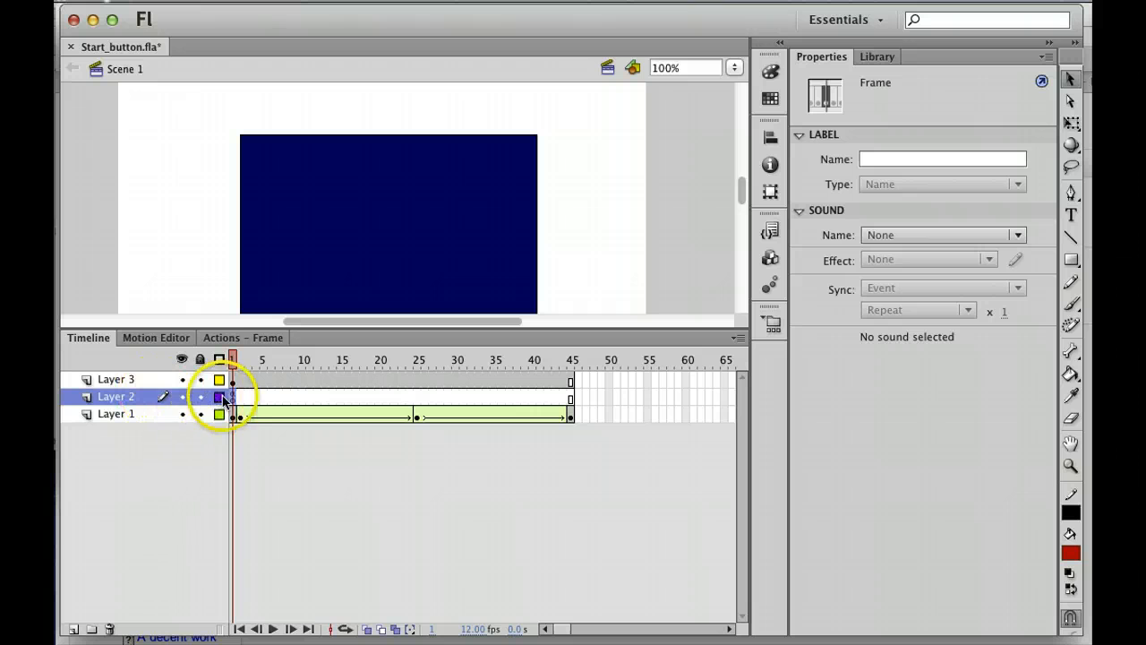
drag(289, 327, 294, 428)
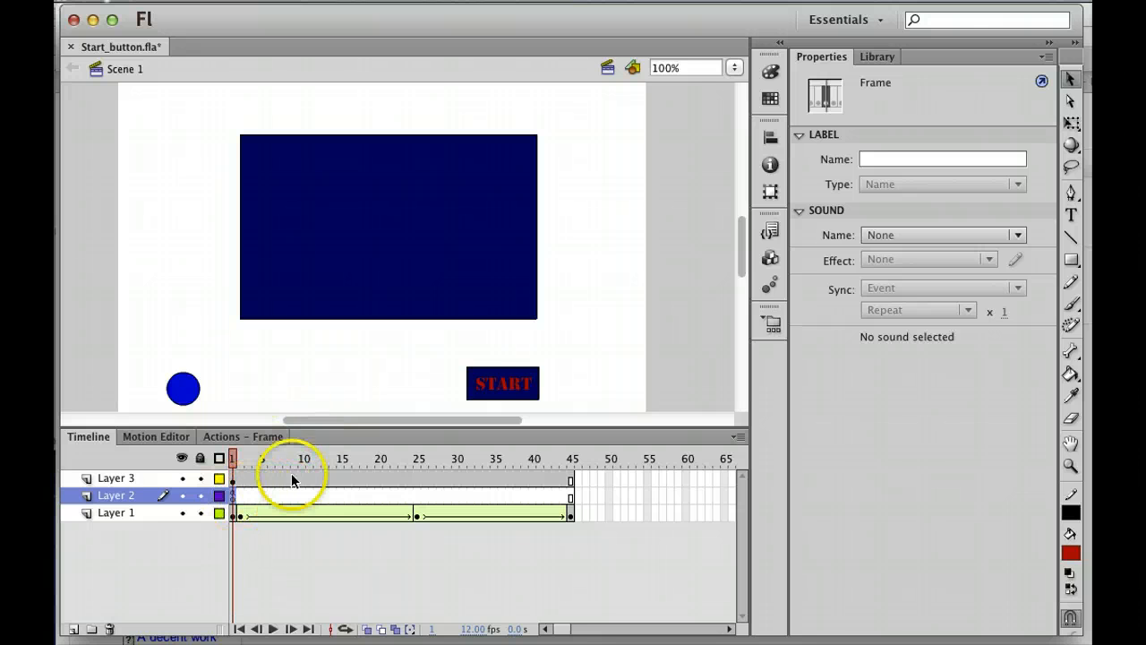
click(242, 514)
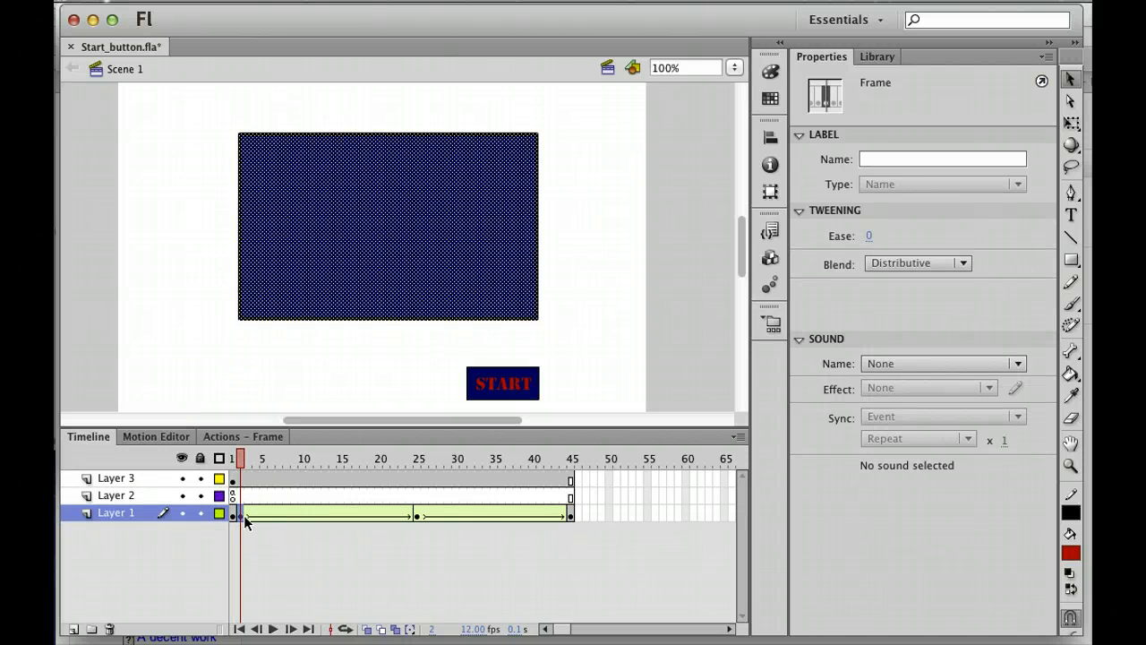
mouse_move(241, 516)
mouse_down()
mouse_move(533, 520)
mouse_move(413, 515)
mouse_up()
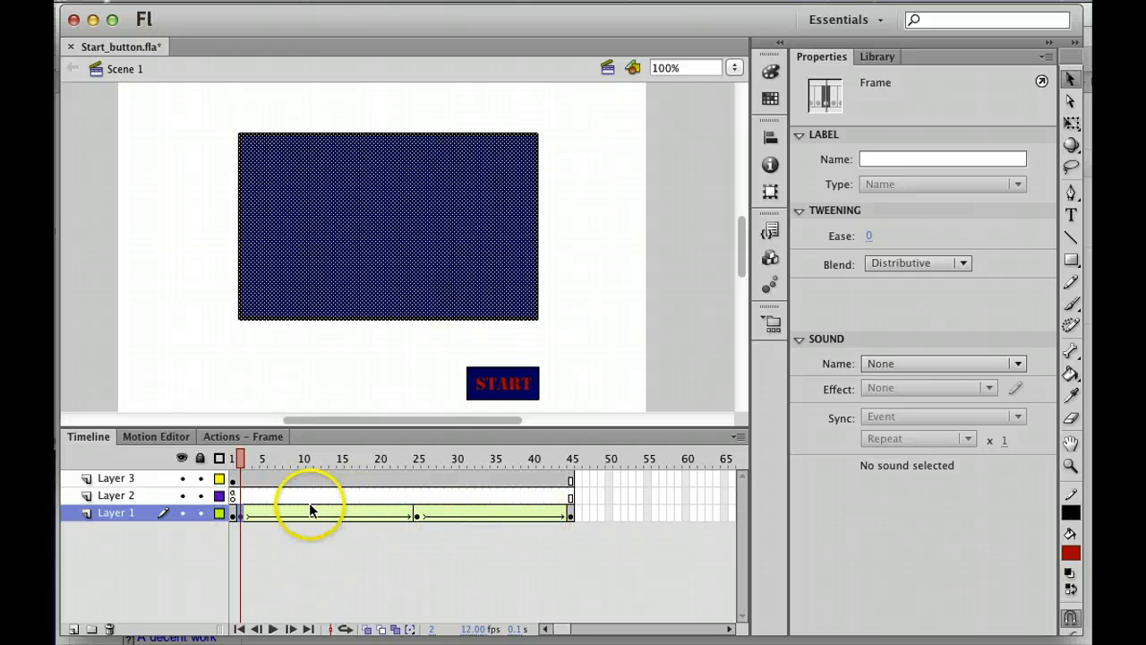